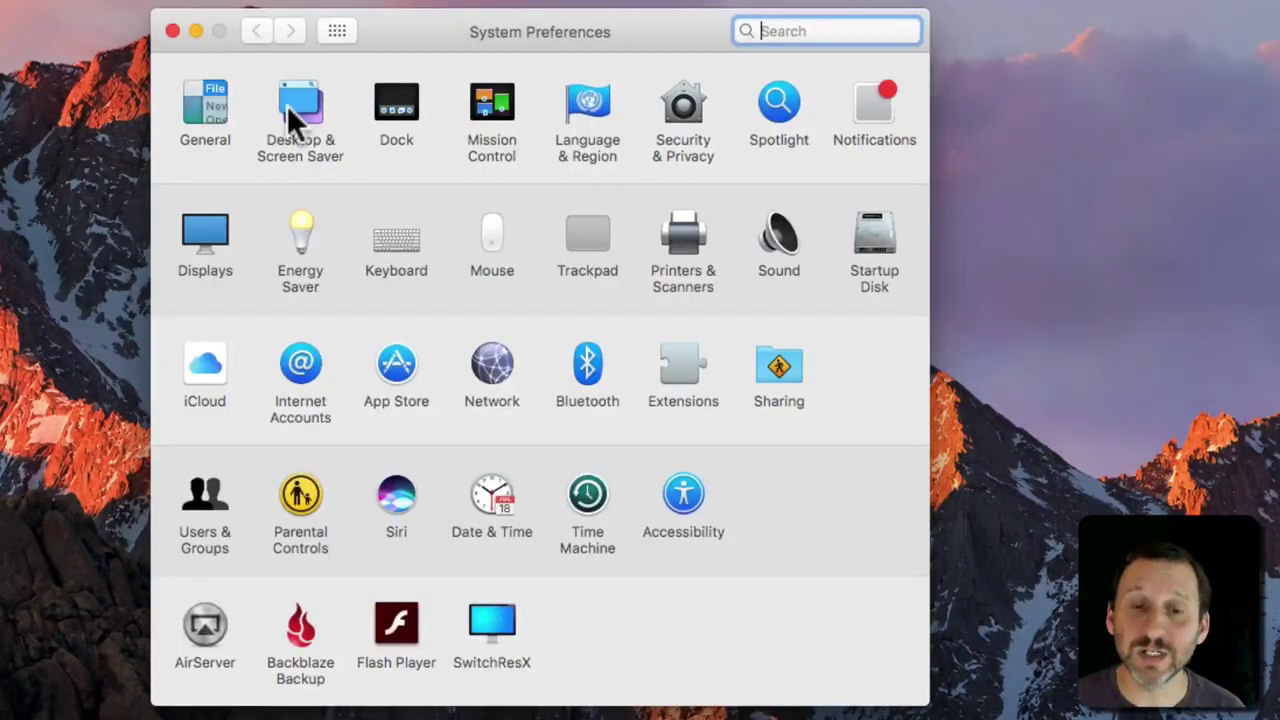
Open Desktop & Screen Saver and show Apple's Desktop Pictures collection, with Sierra current
click(303, 108)
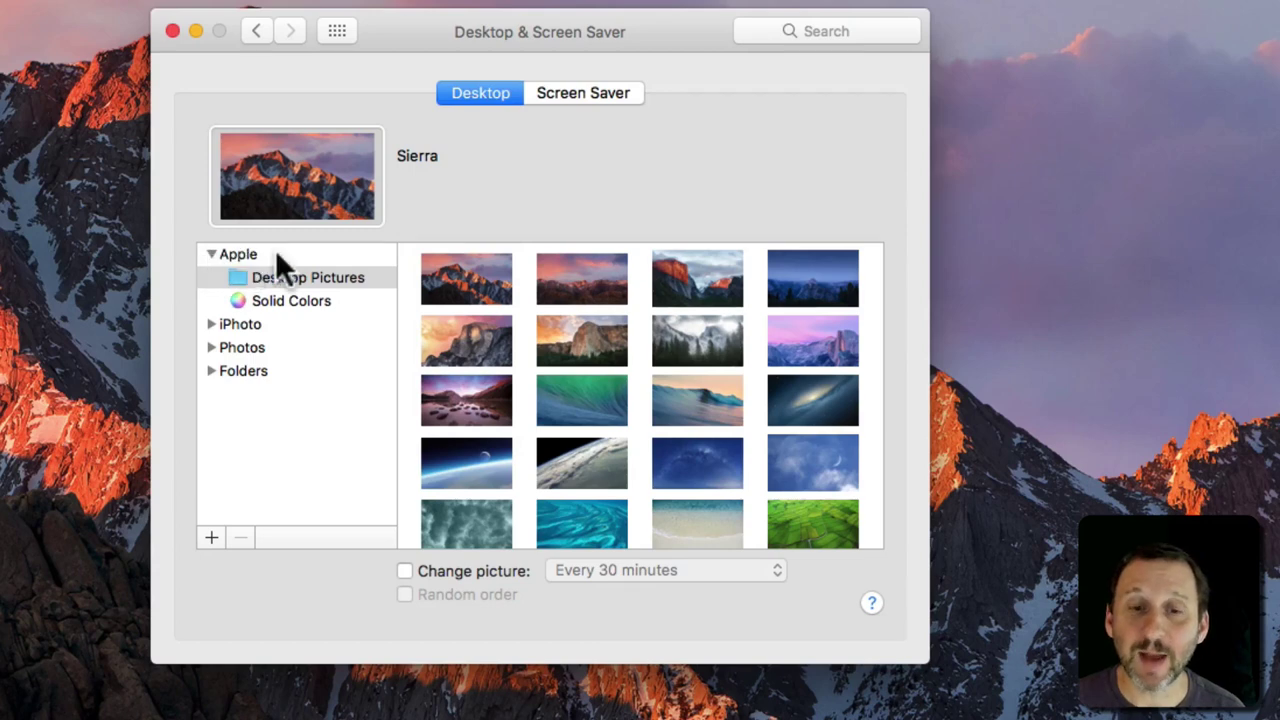
click(211, 254)
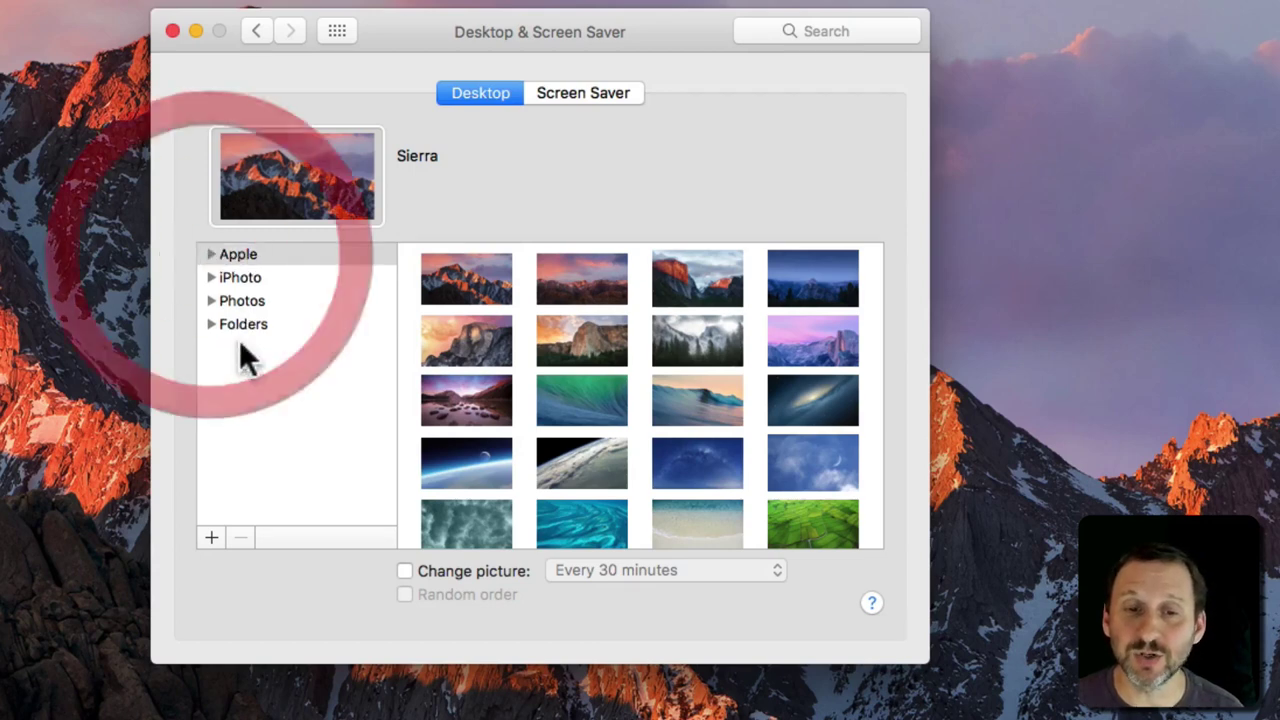
click(209, 254)
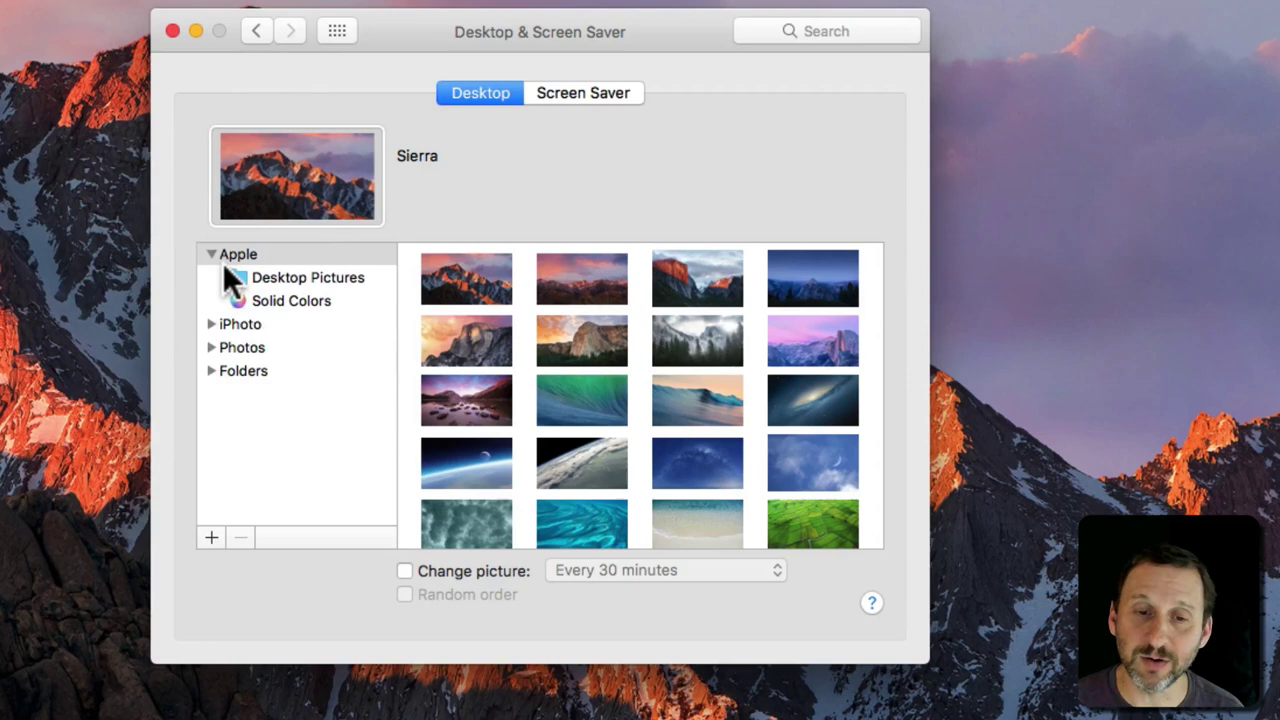
click(303, 278)
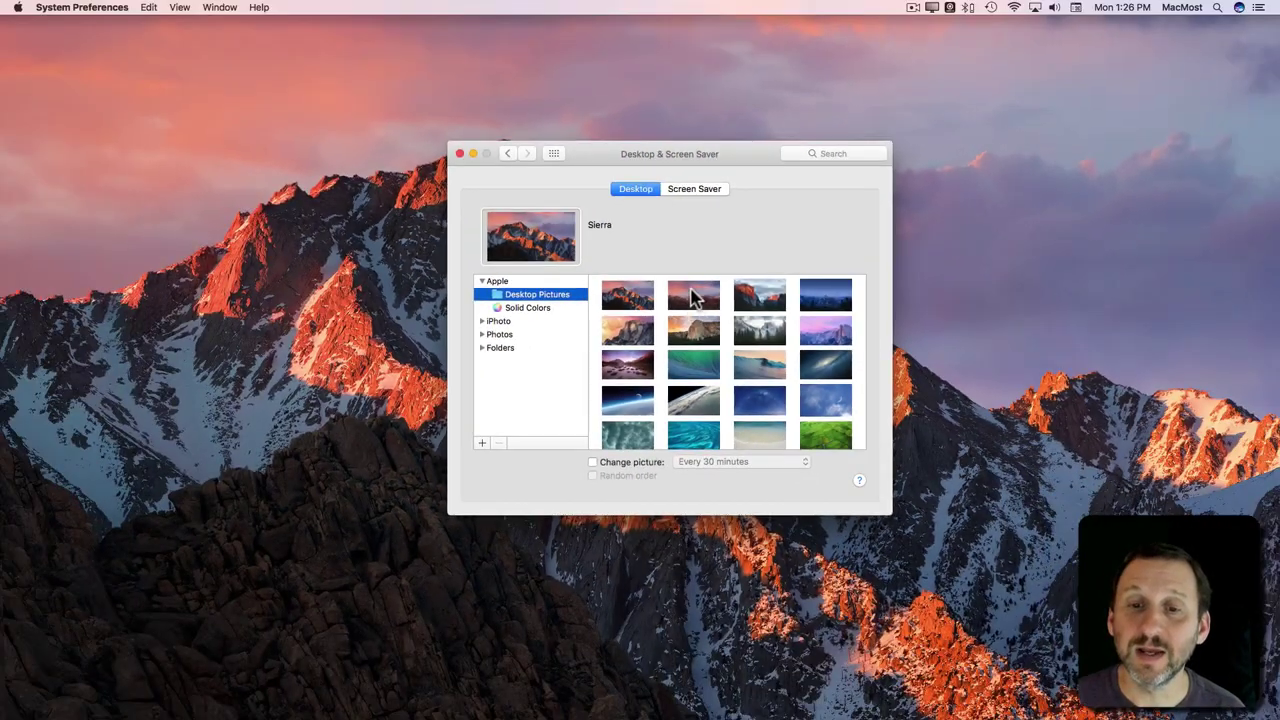
Try the Sierra 2, El Capitan and Galaxy wallpapers, then set Sierra back as the wallpaper
click(578, 272)
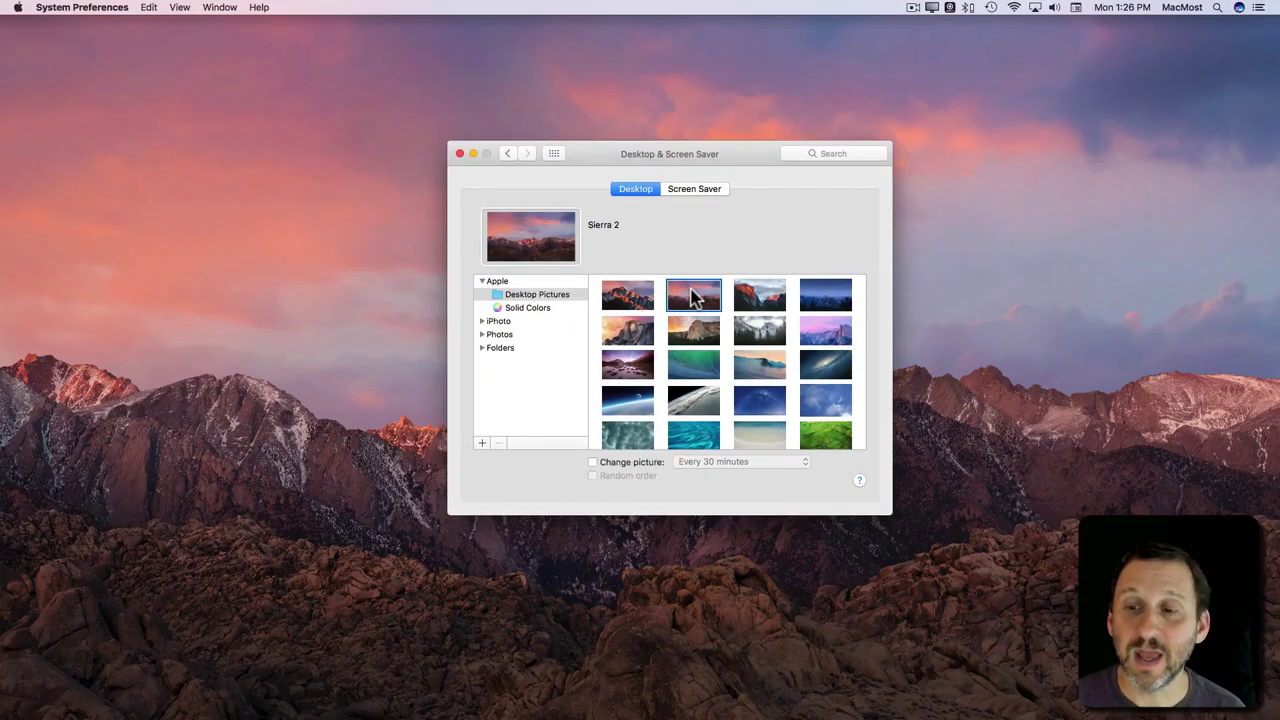
click(762, 296)
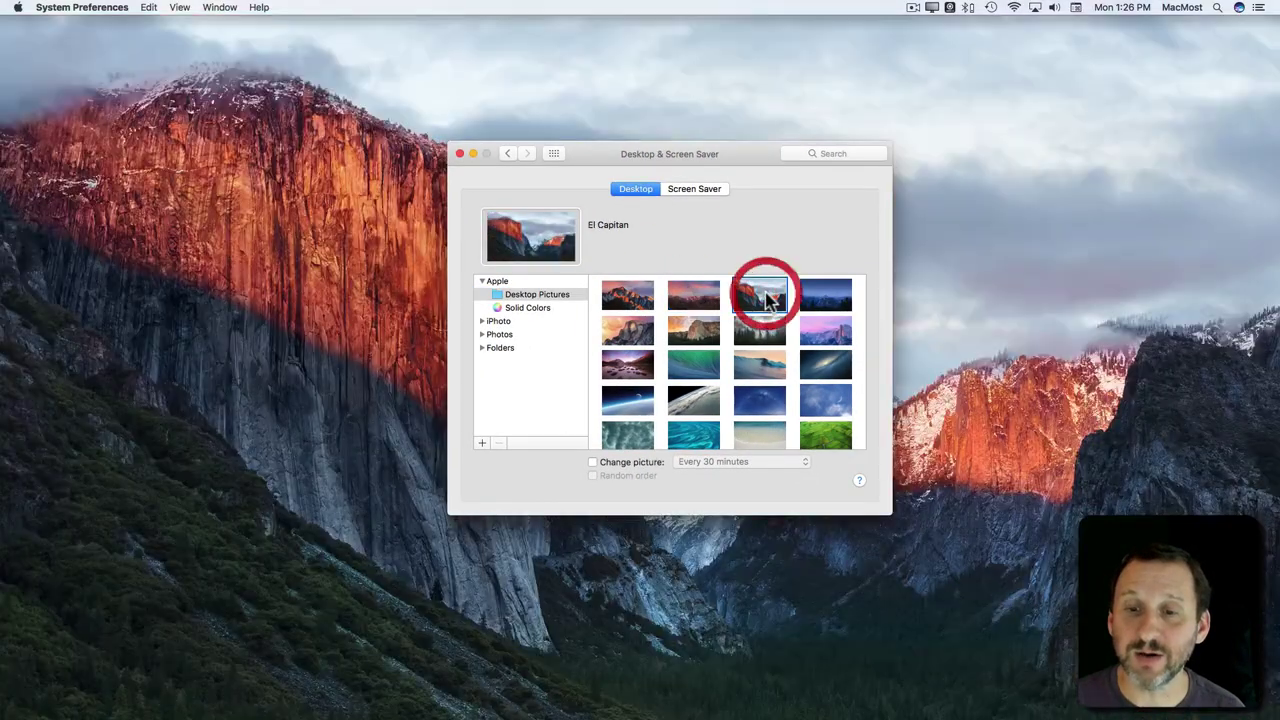
click(822, 366)
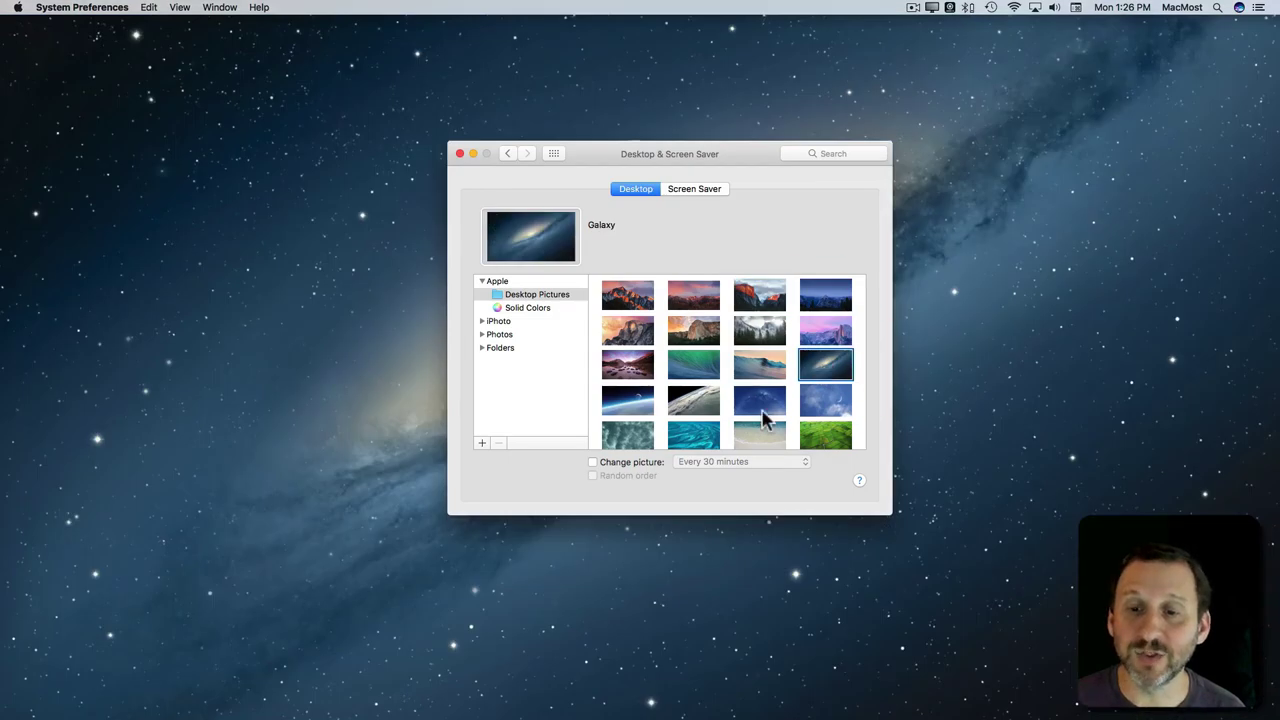
scroll(762, 420, down, 10)
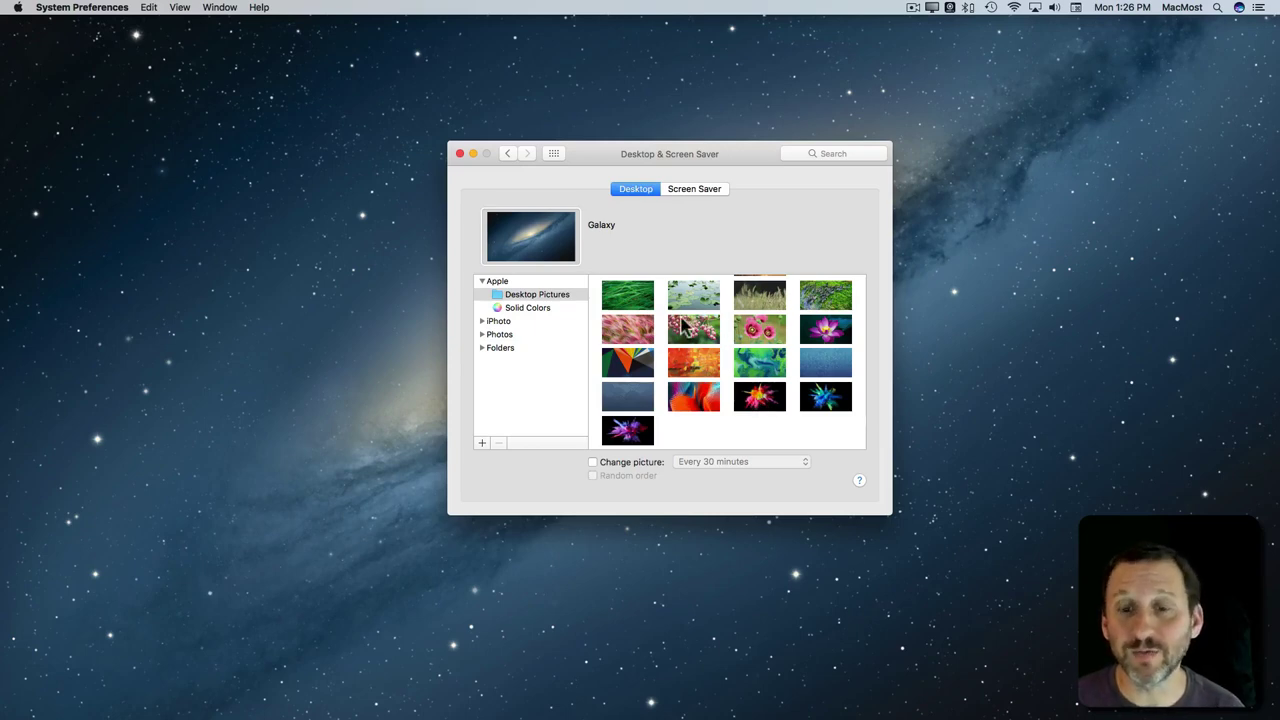
scroll(683, 326, up, 10)
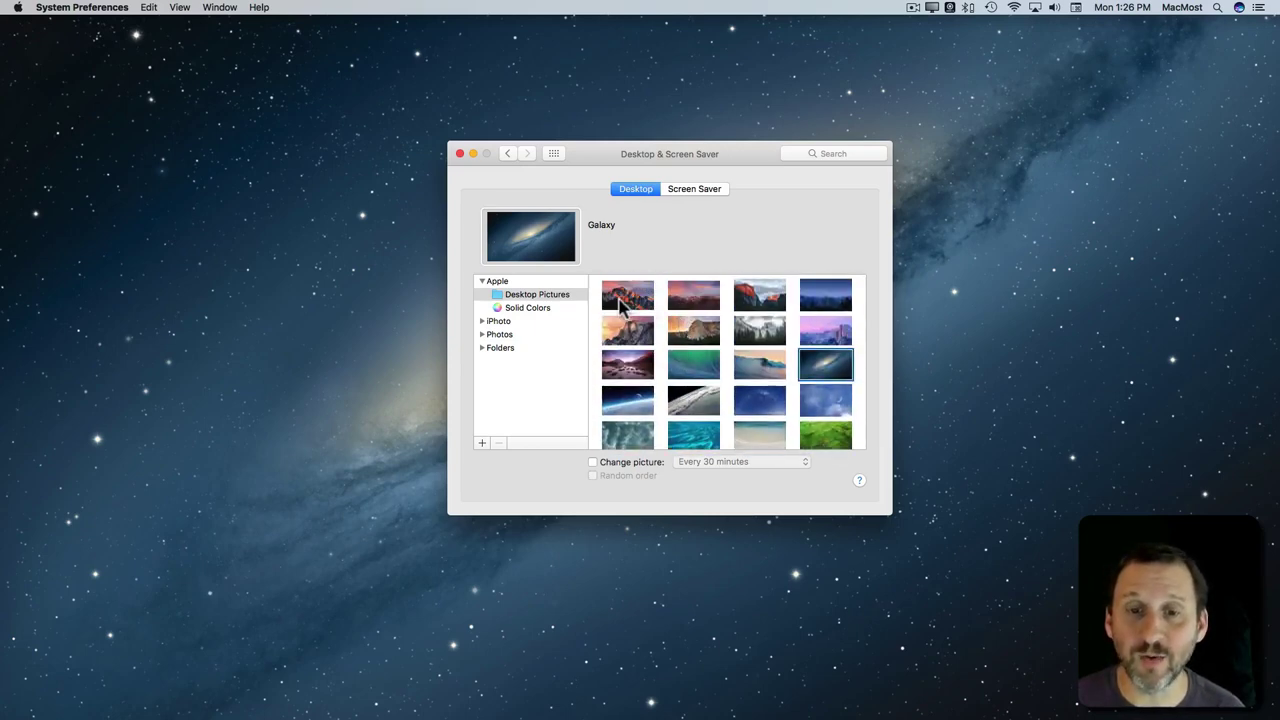
click(632, 298)
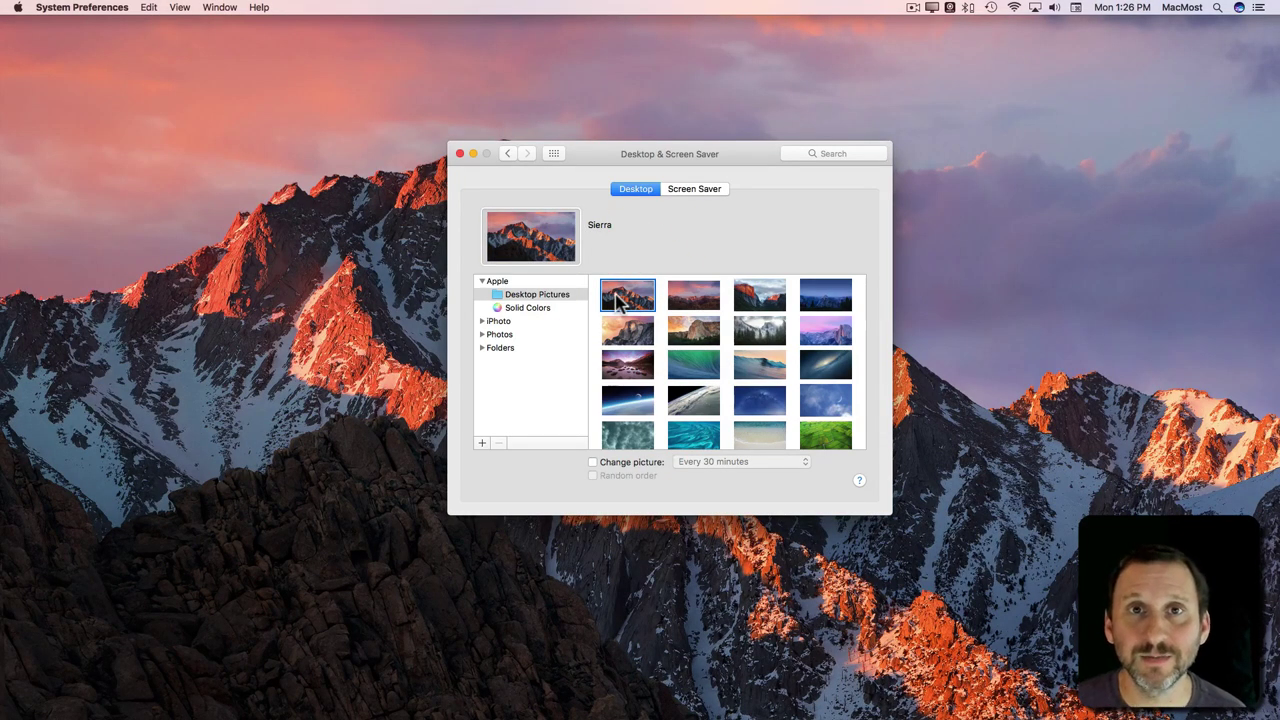
Make the desktop the Solid Gray Pro Dark colour, briefly viewing the custom colour picker's pencils
click(515, 309)
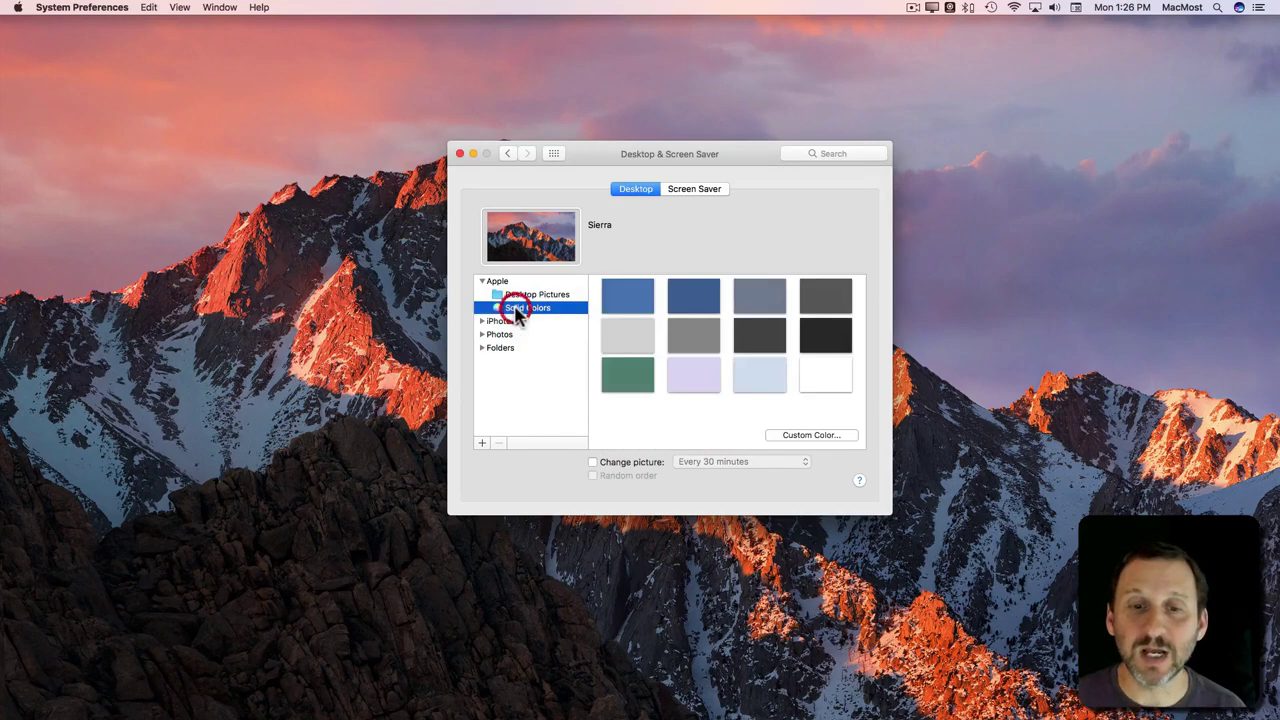
click(762, 338)
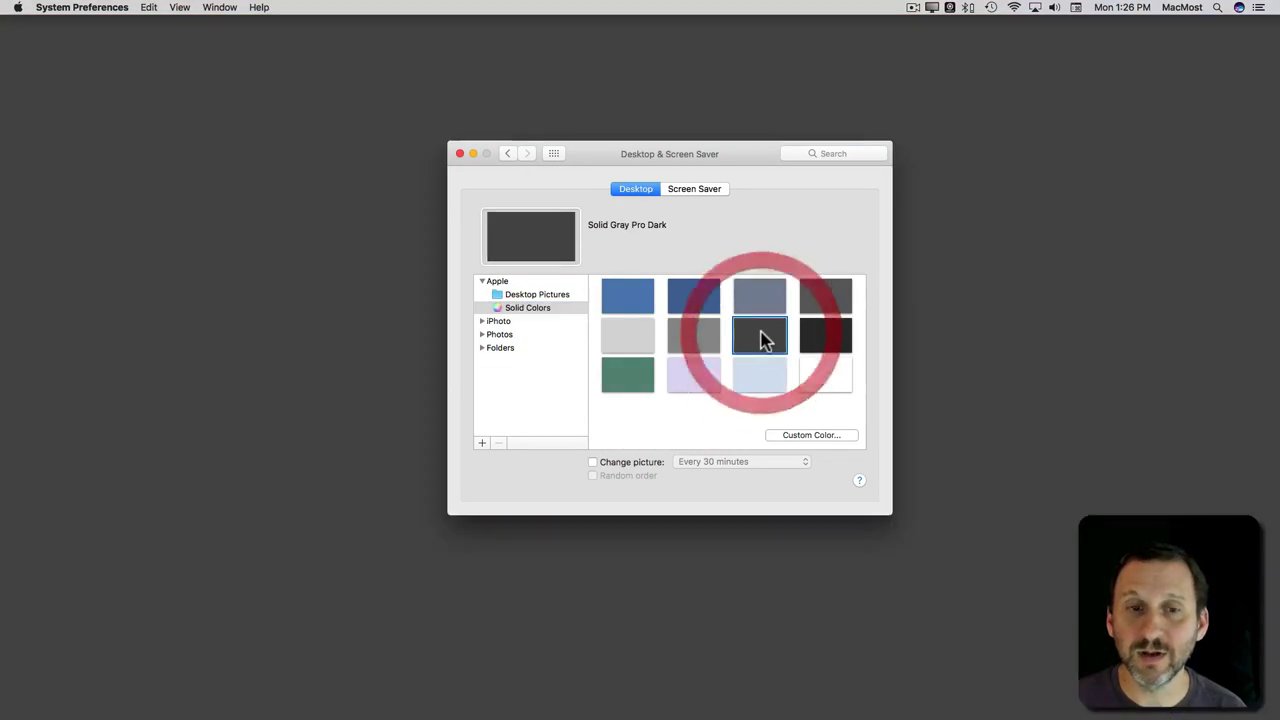
click(806, 436)
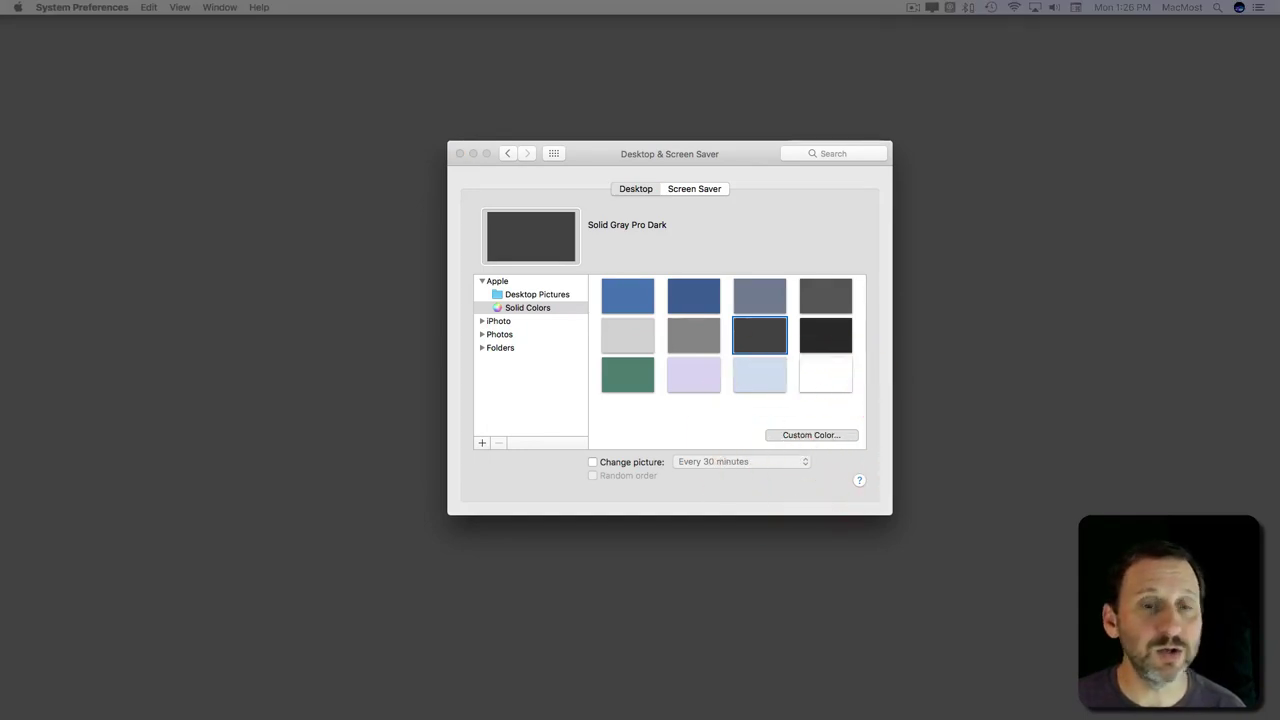
drag(434, 325, 840, 214)
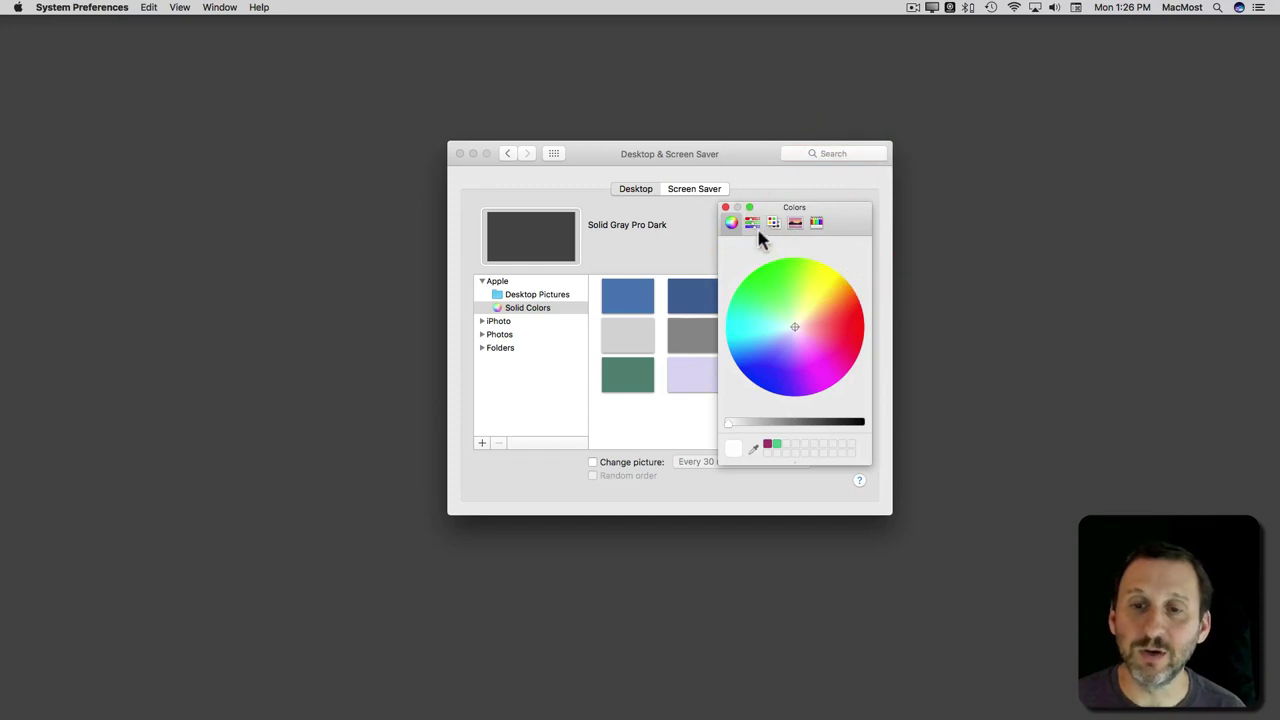
click(798, 223)
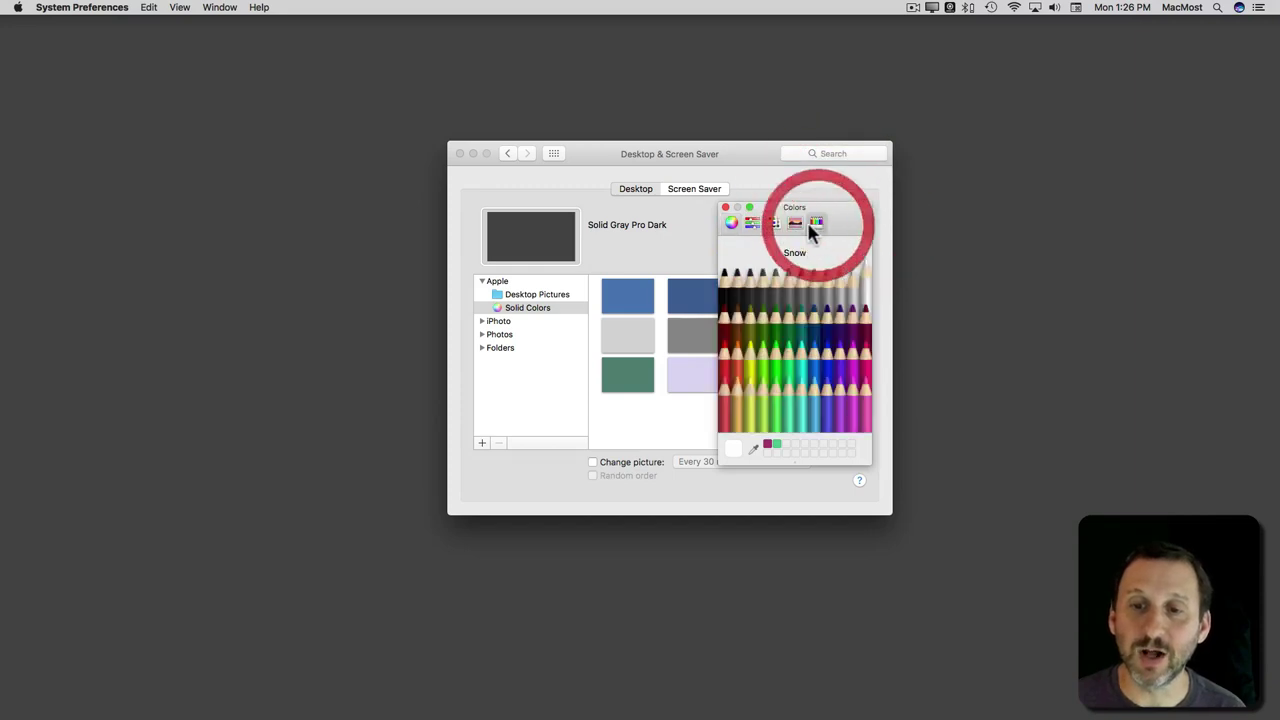
click(725, 207)
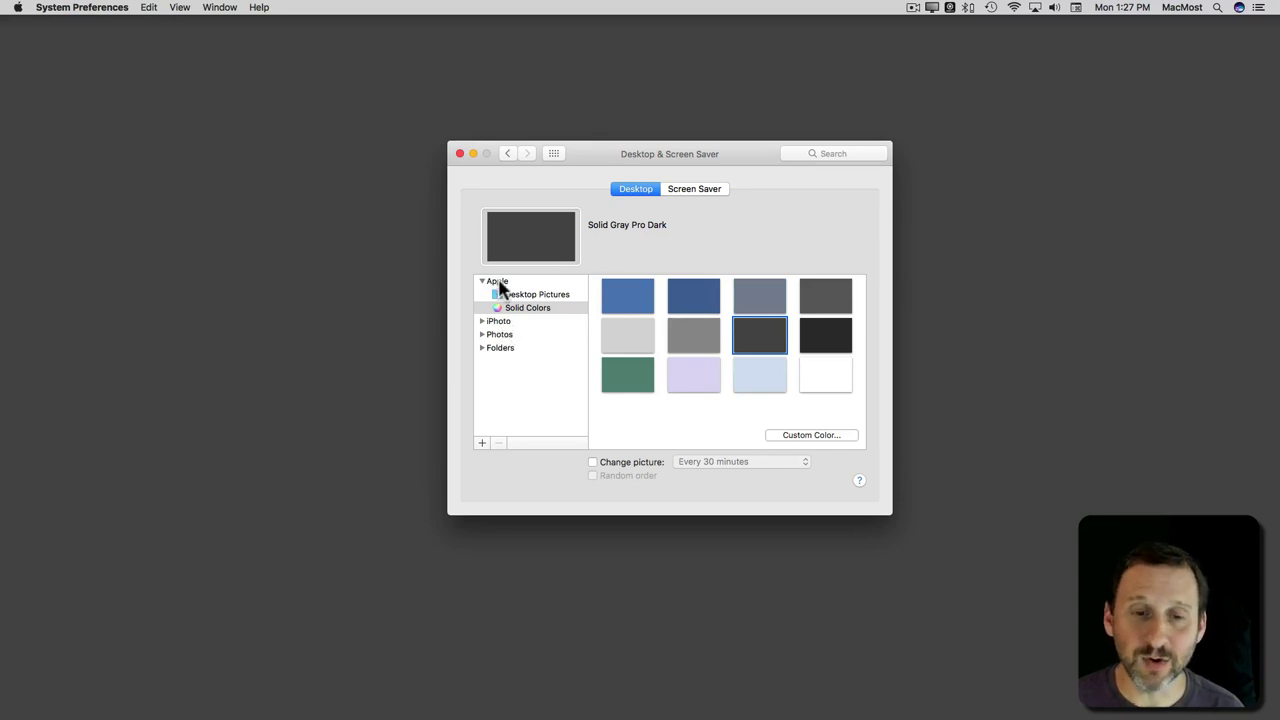
Set the Flowers in the City photo from the Photos All Photos album as wallpaper
click(482, 335)
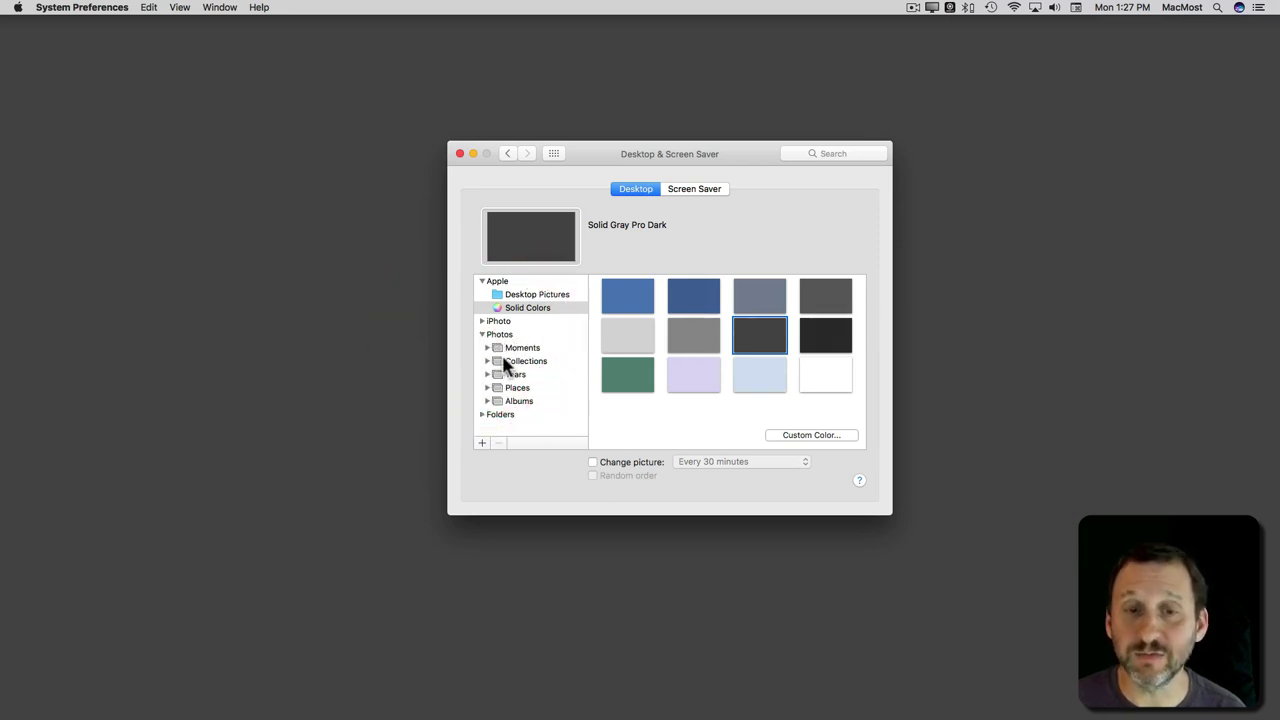
click(487, 400)
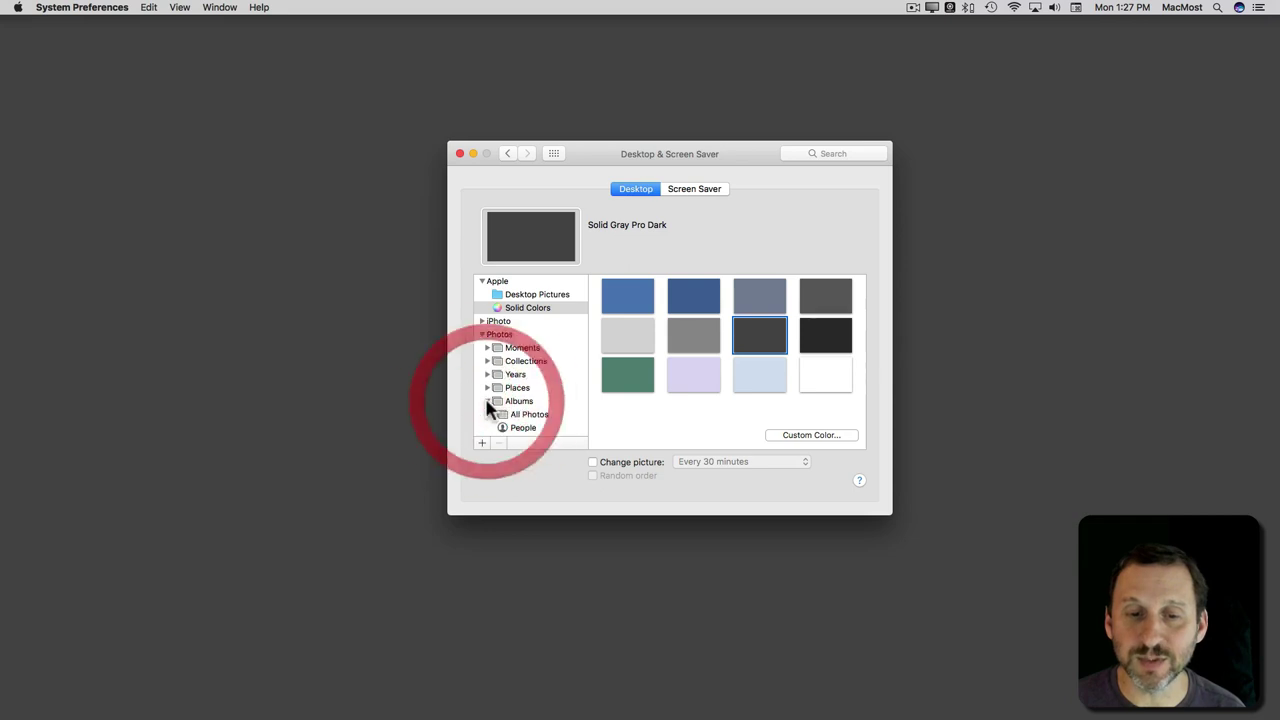
scroll(500, 390, down, 2)
click(524, 365)
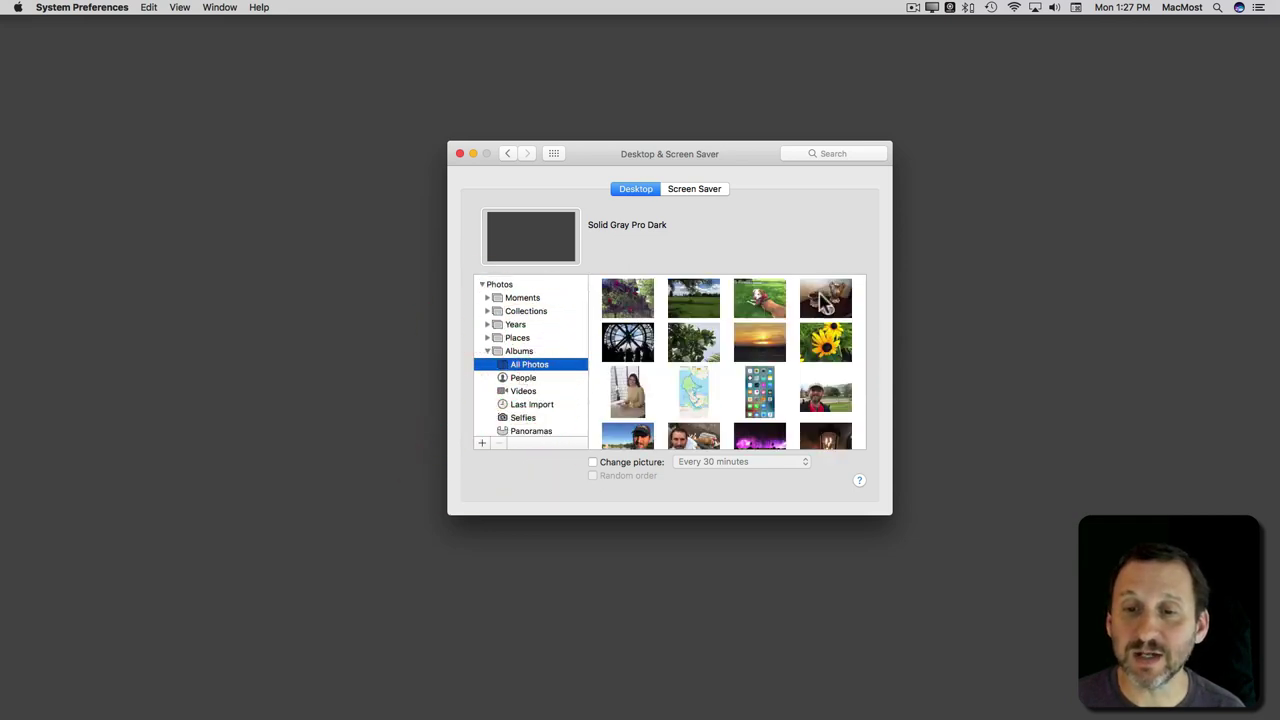
scroll(630, 315, down, 5)
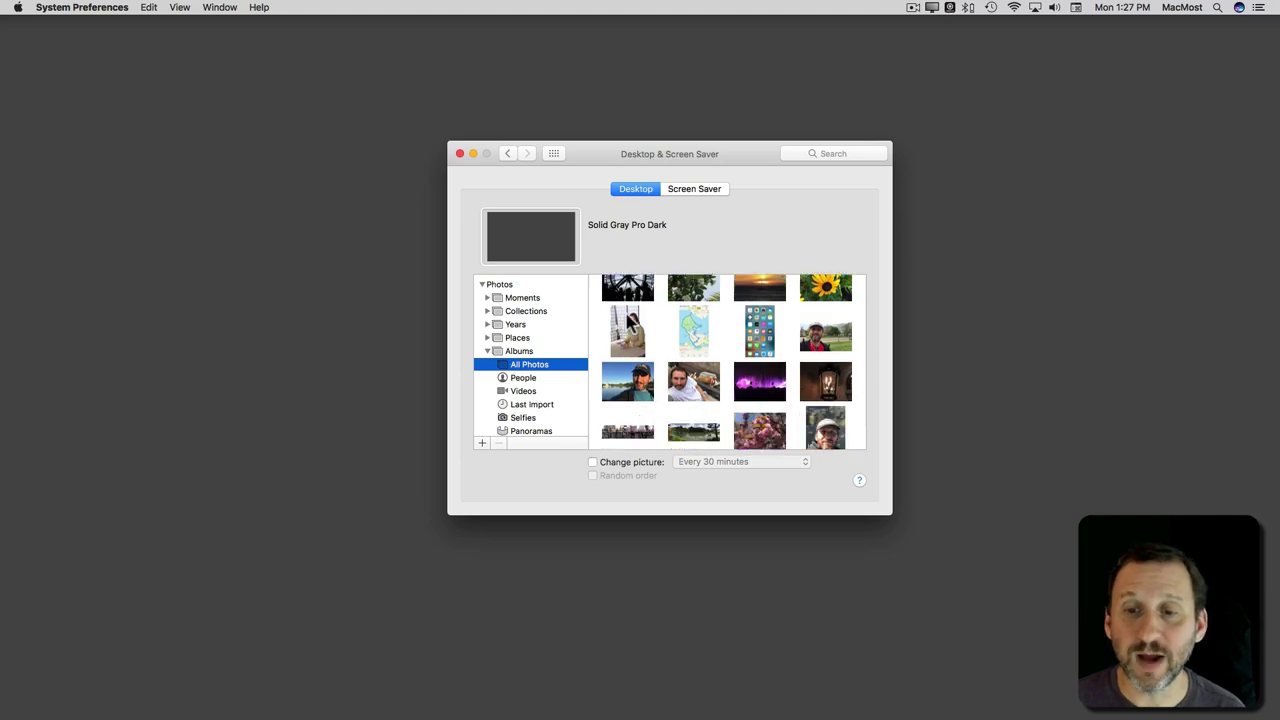
scroll(630, 315, down, 5)
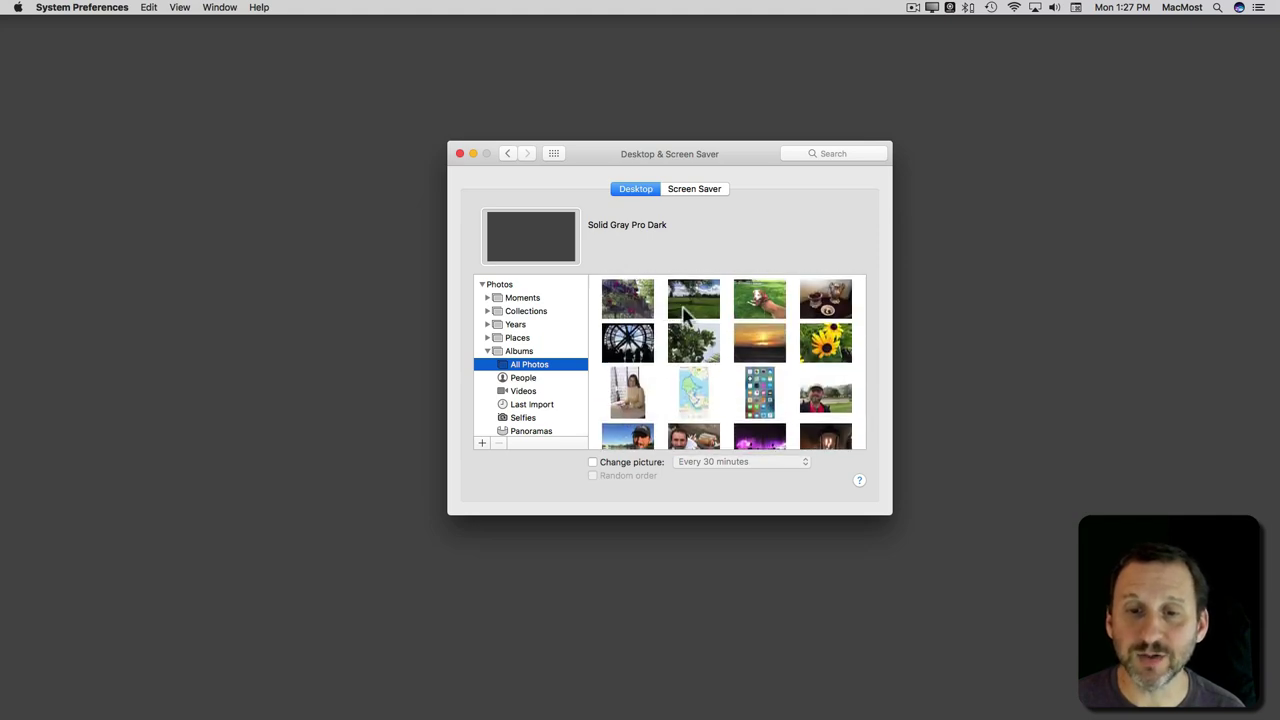
click(628, 298)
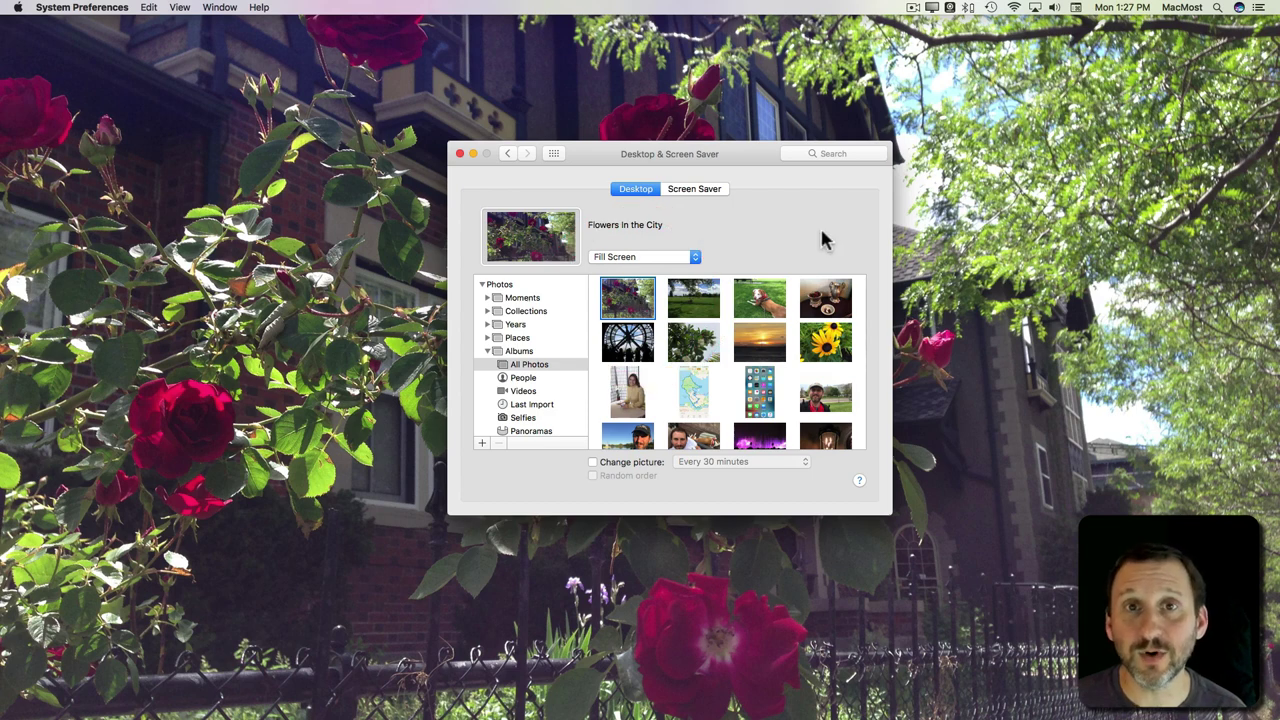
Show the empty Pictures folder under Folders, then start and cancel adding another folder
click(487, 351)
click(482, 334)
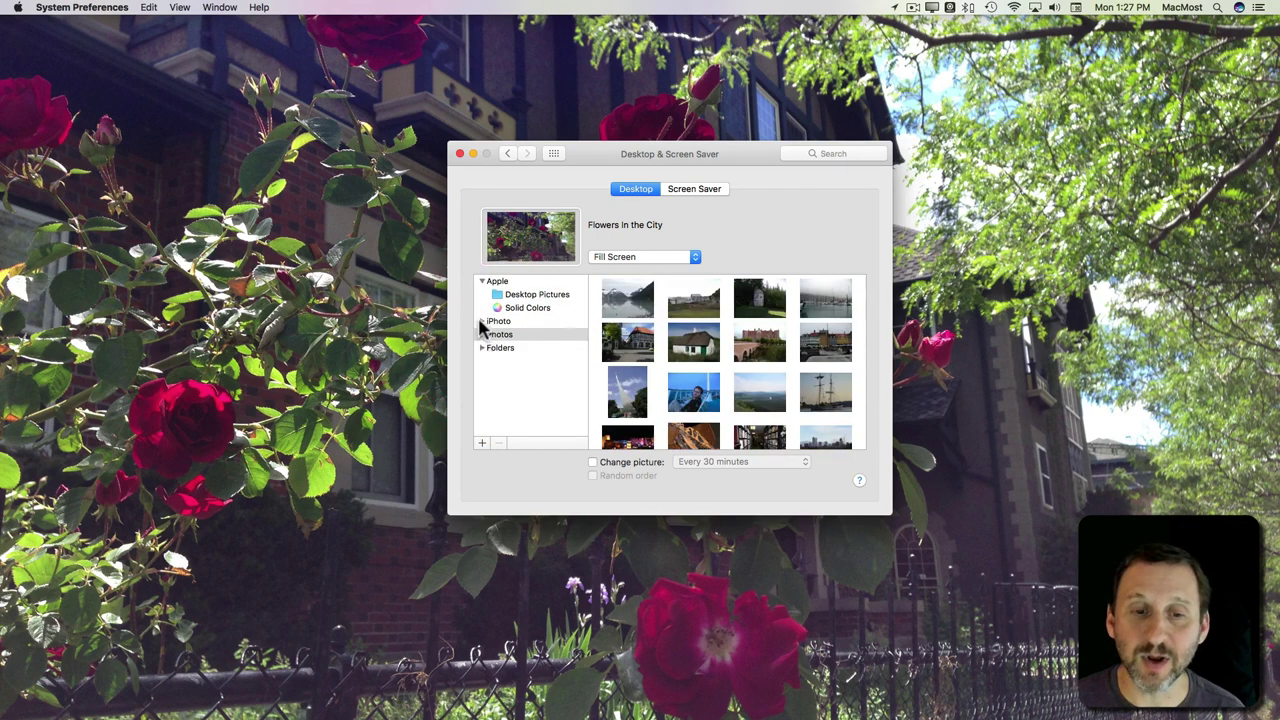
click(482, 348)
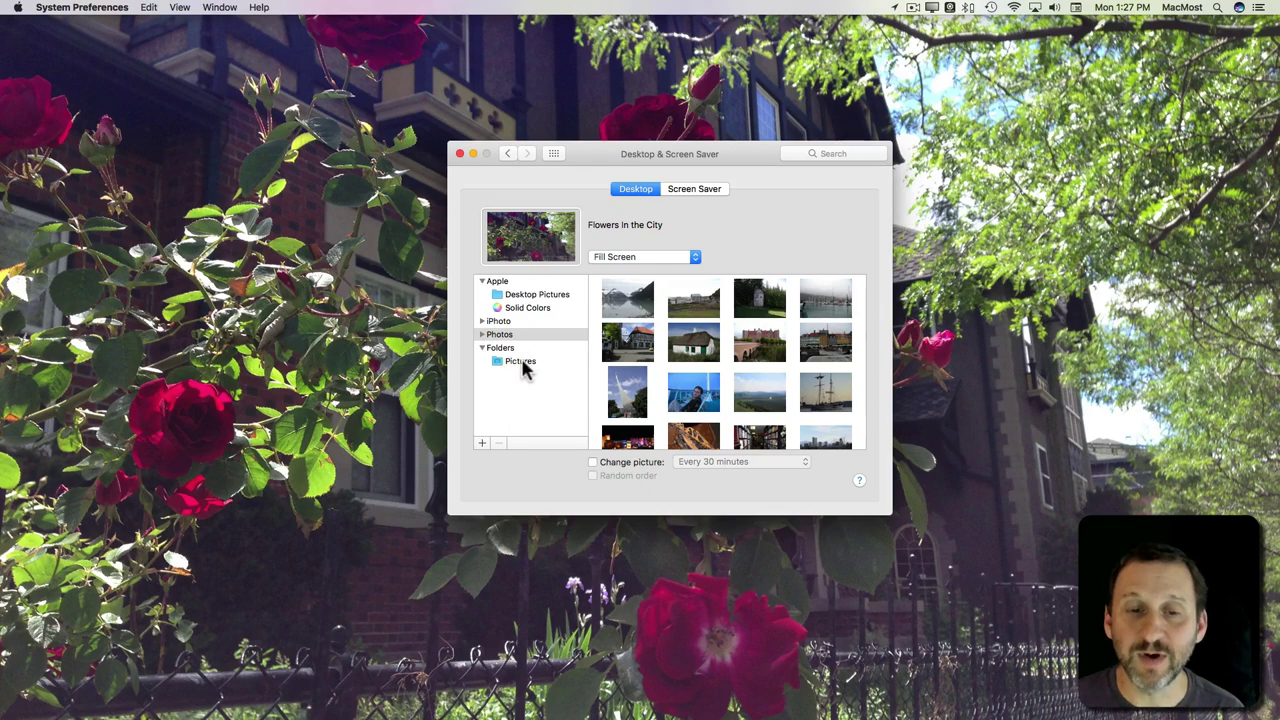
click(520, 361)
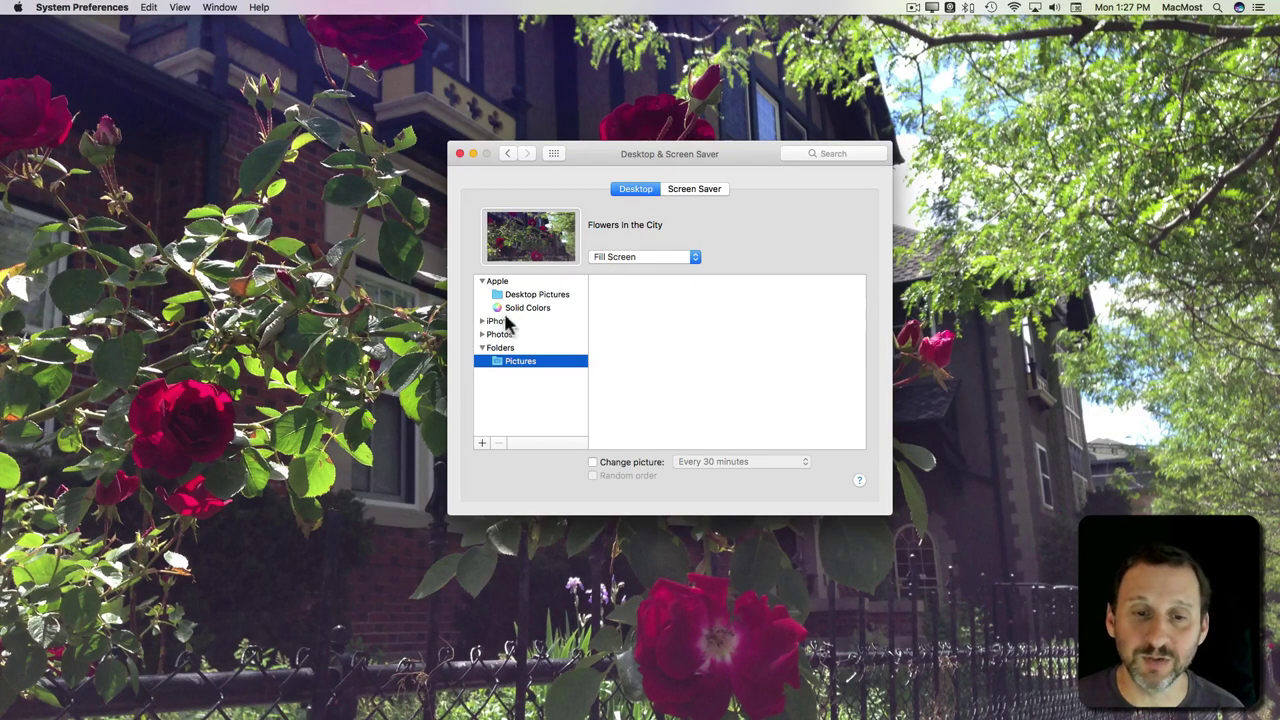
click(482, 446)
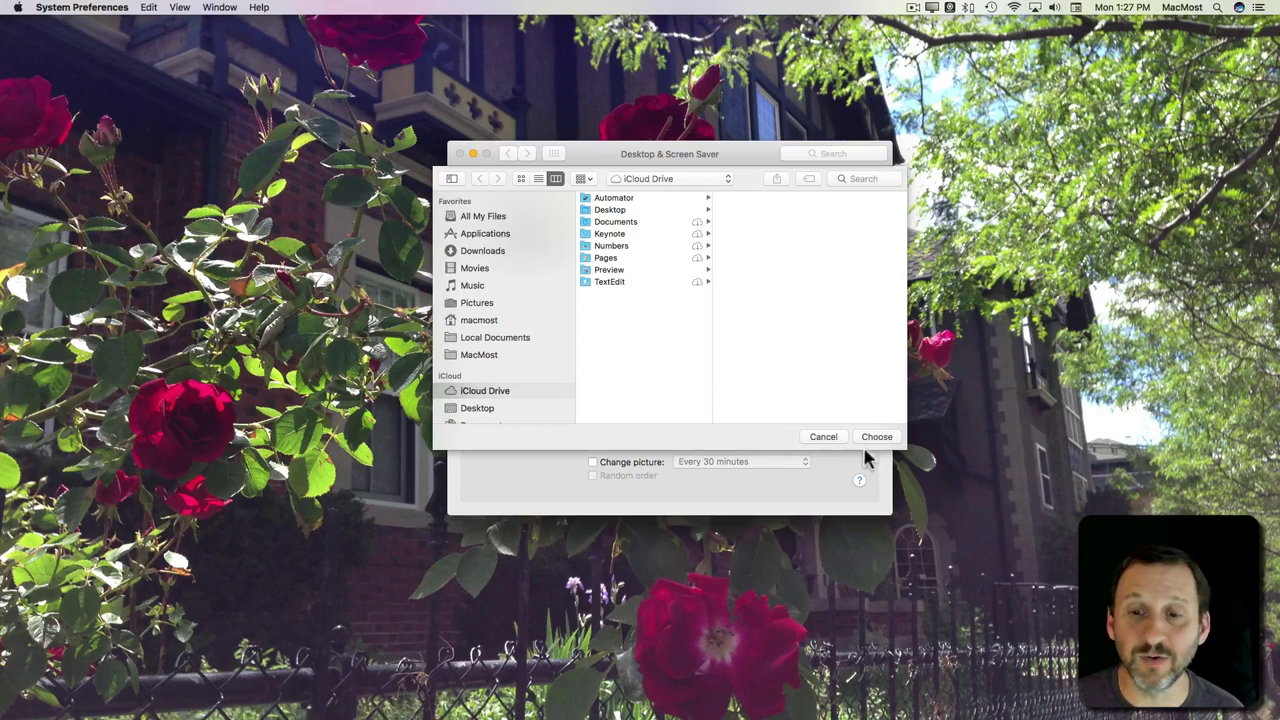
click(822, 438)
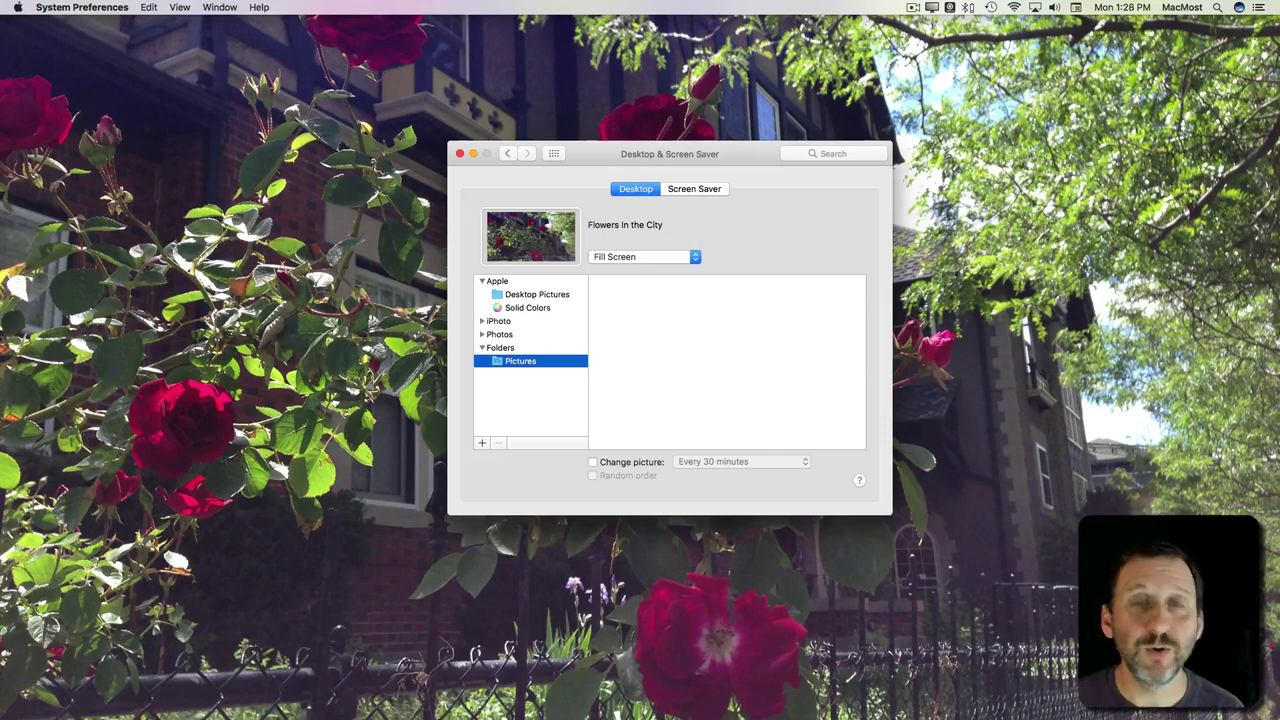
Drag IMG_0270.JPG from the Finder Images window onto the desktop picture preview
drag(0, 278, 1118, 79)
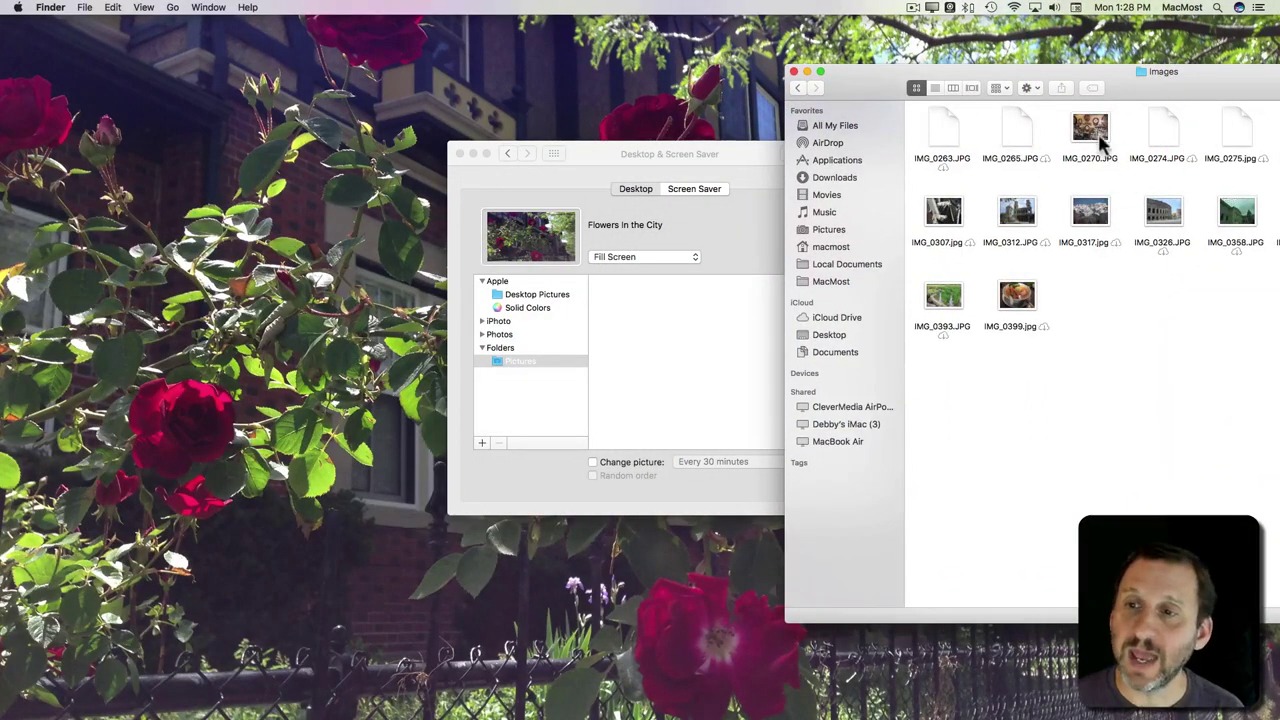
drag(1103, 143, 525, 252)
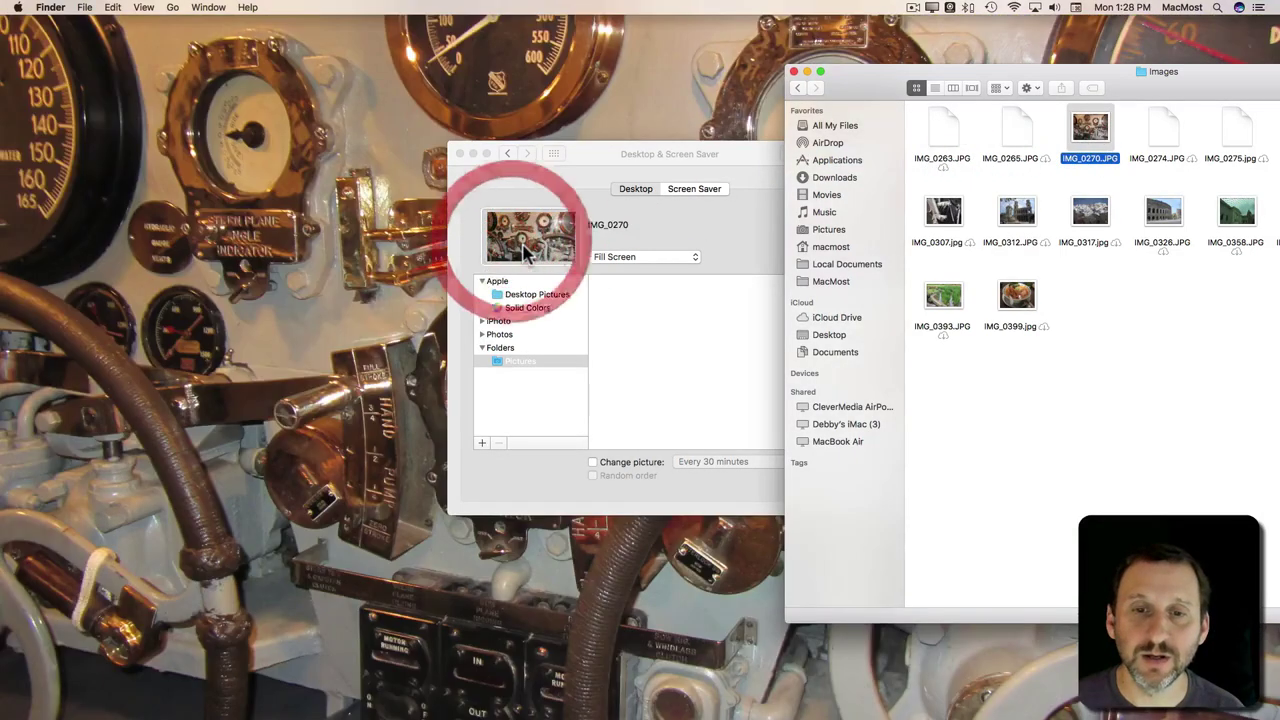
click(600, 154)
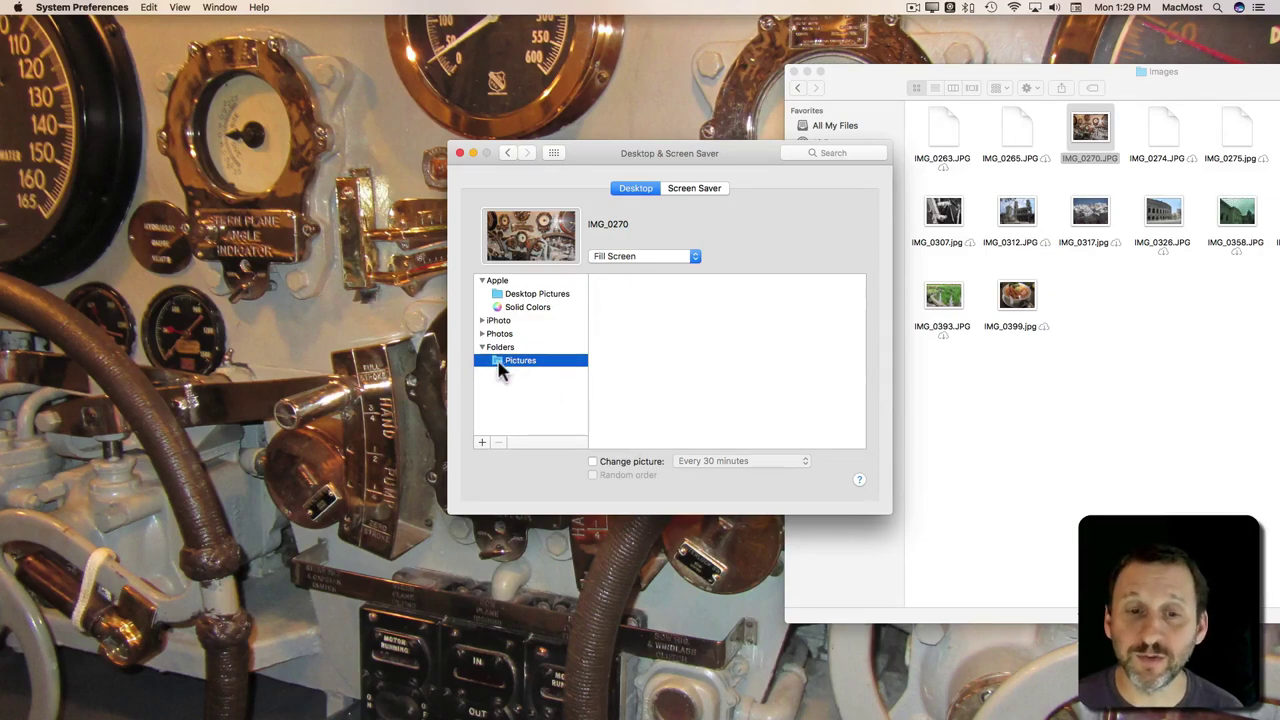
Turn on random-order Desktop Pictures rotation, then switch picture changing off, leaving Sierra
click(505, 295)
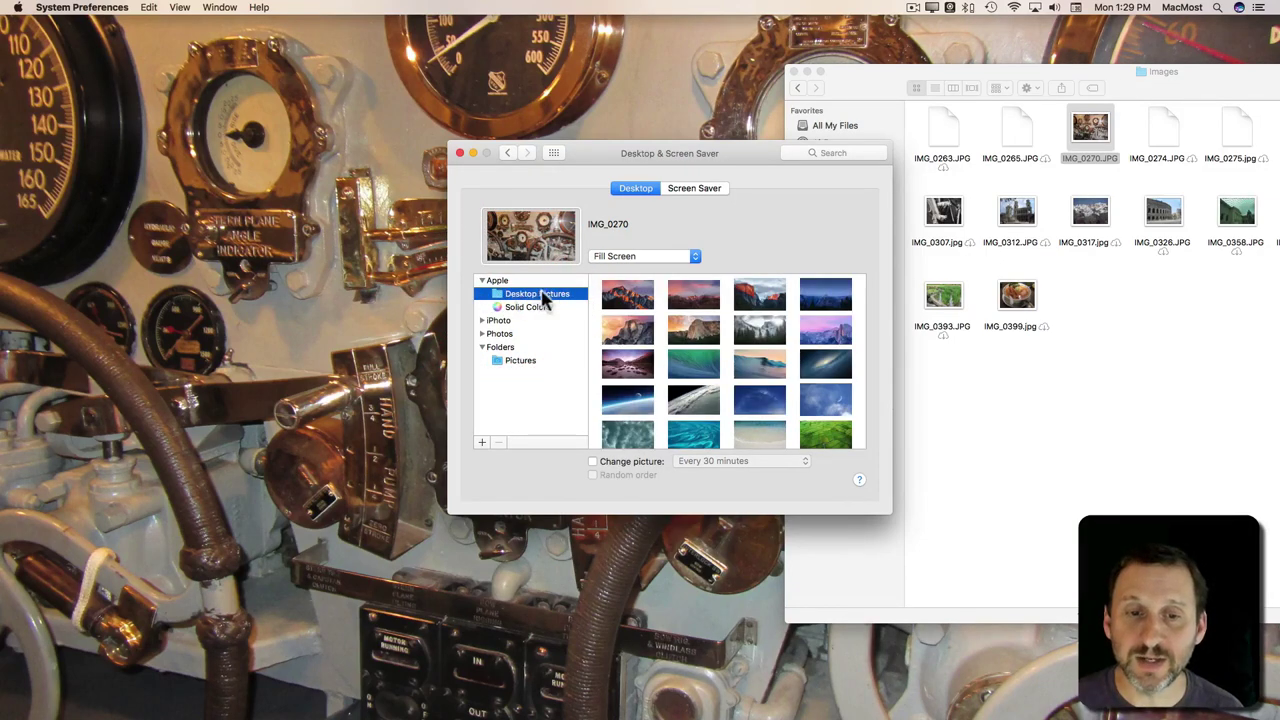
click(626, 463)
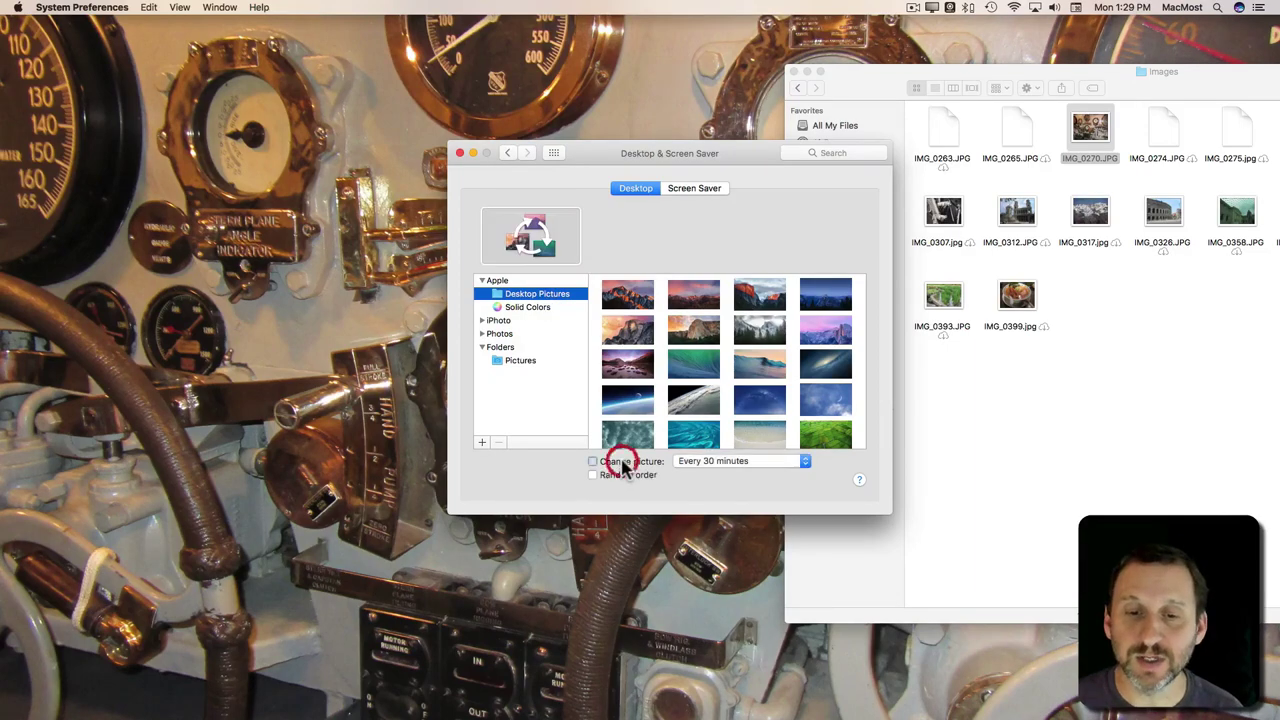
click(749, 461)
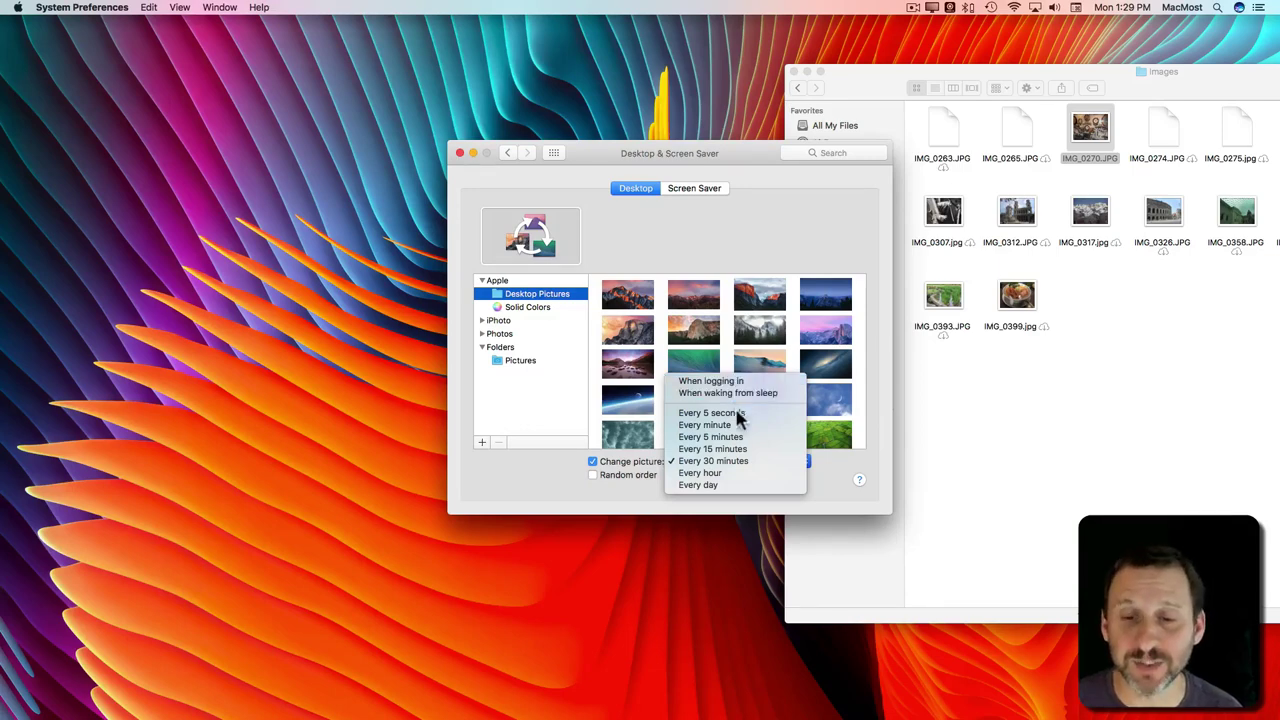
click(586, 347)
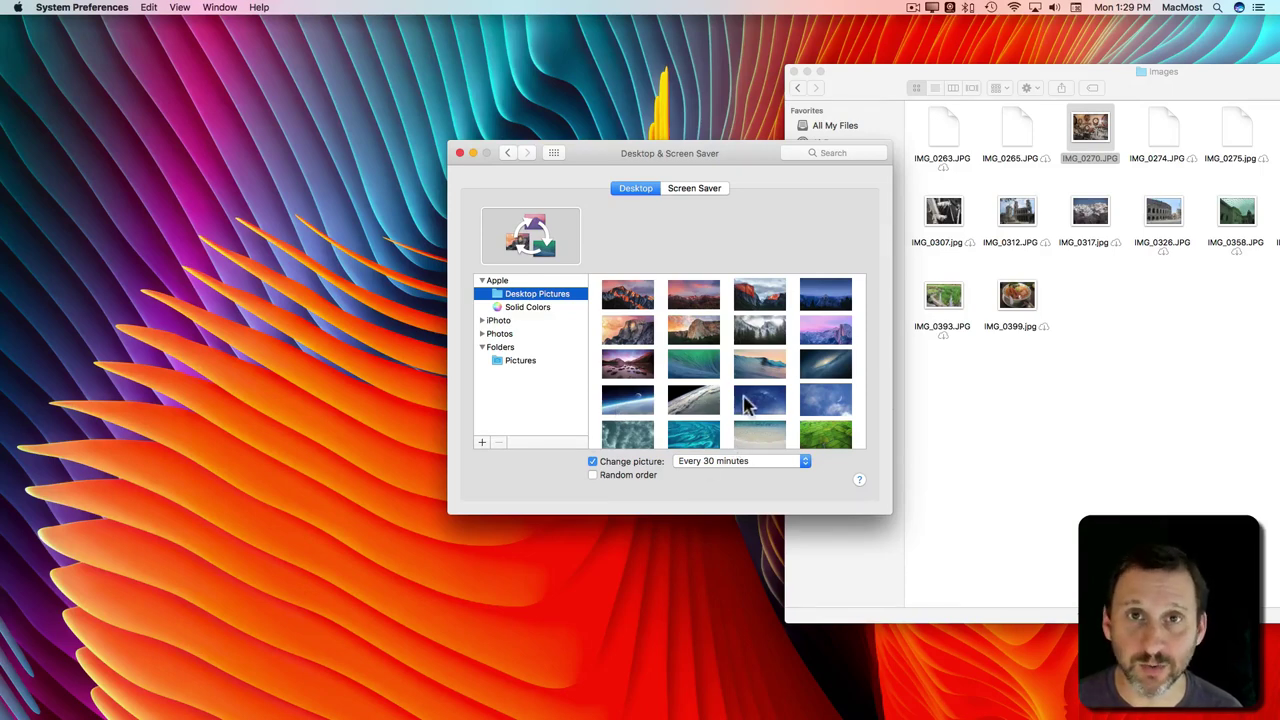
click(617, 484)
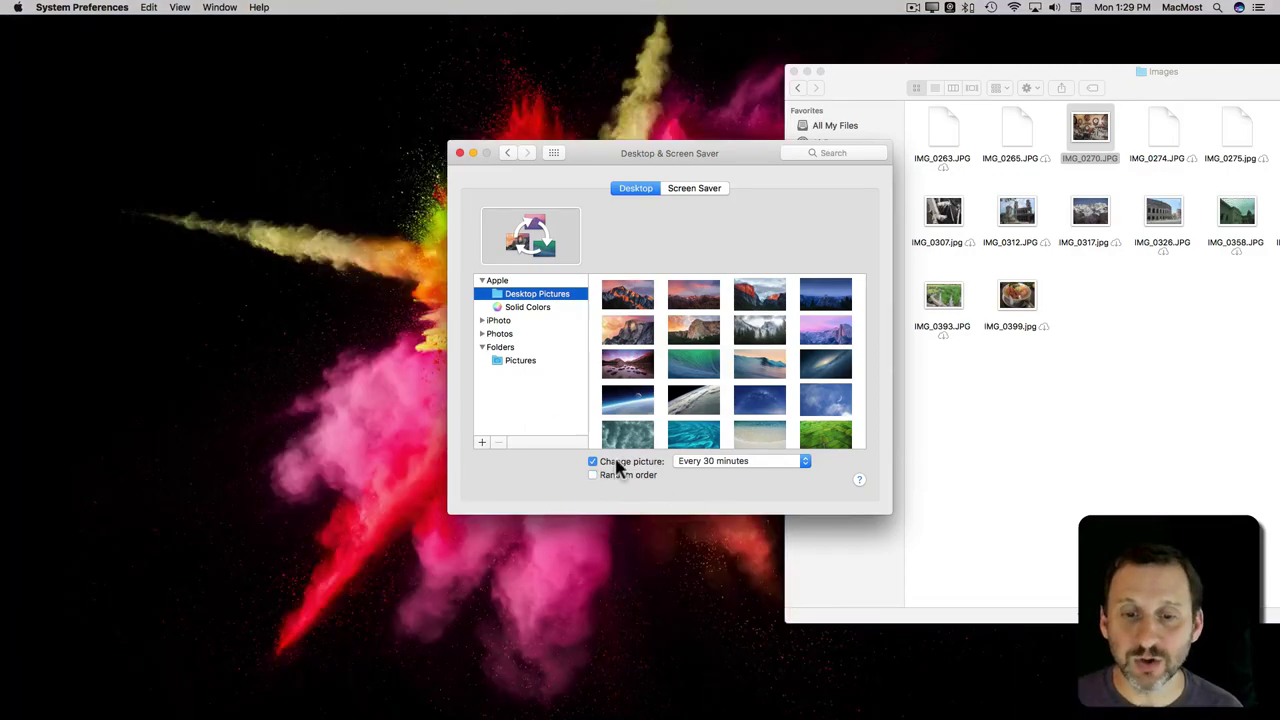
click(593, 461)
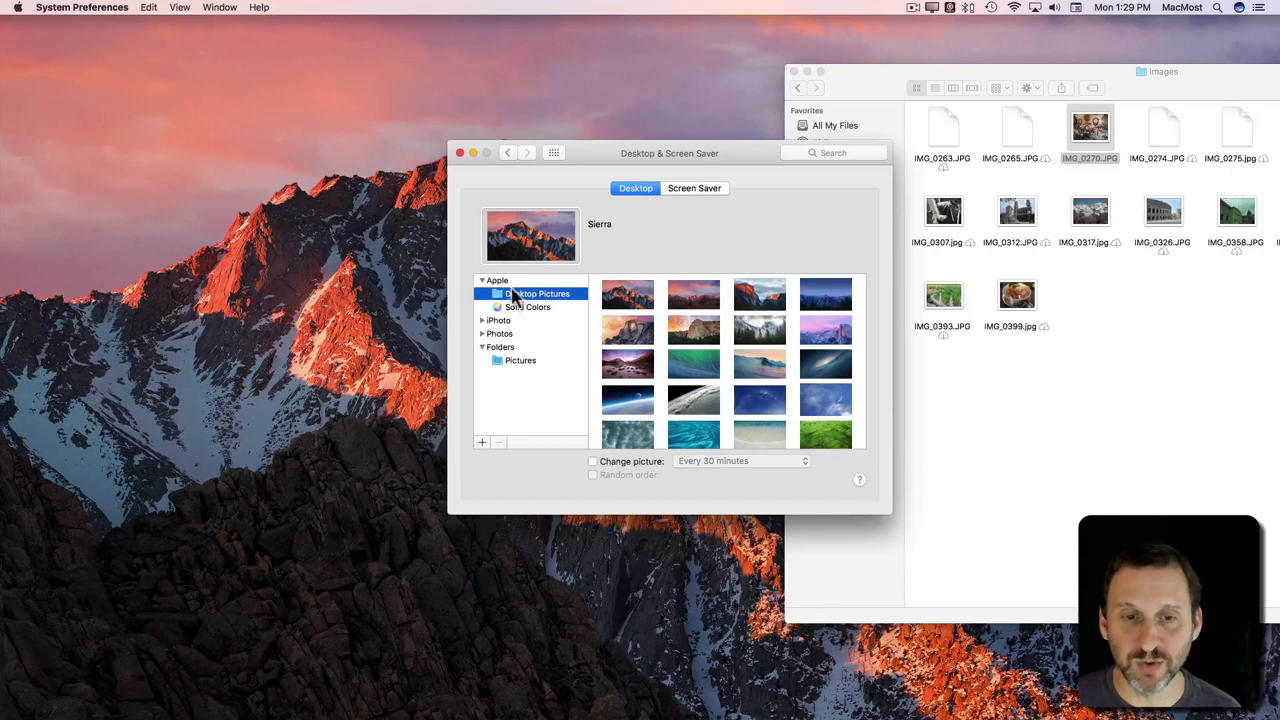
Reselect Sierra, close the Images and Preferences windows, and reopen Change Desktop Background from the desktop
click(629, 295)
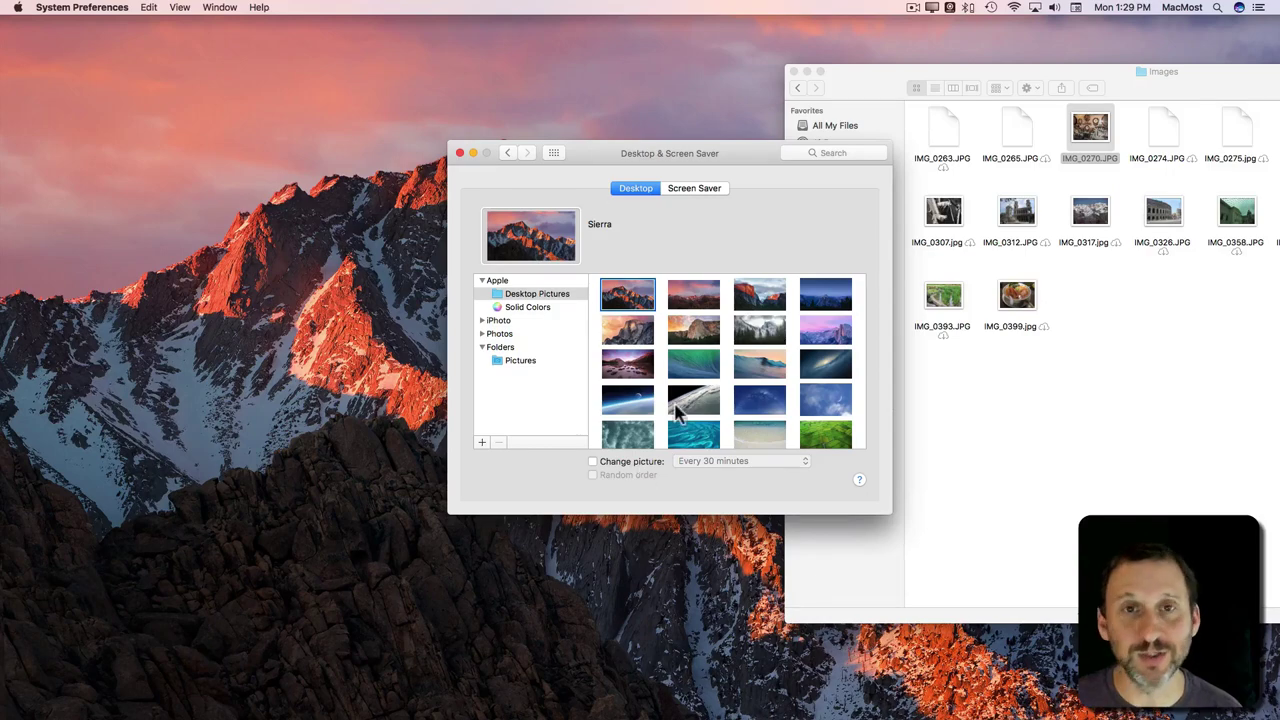
click(790, 72)
click(460, 153)
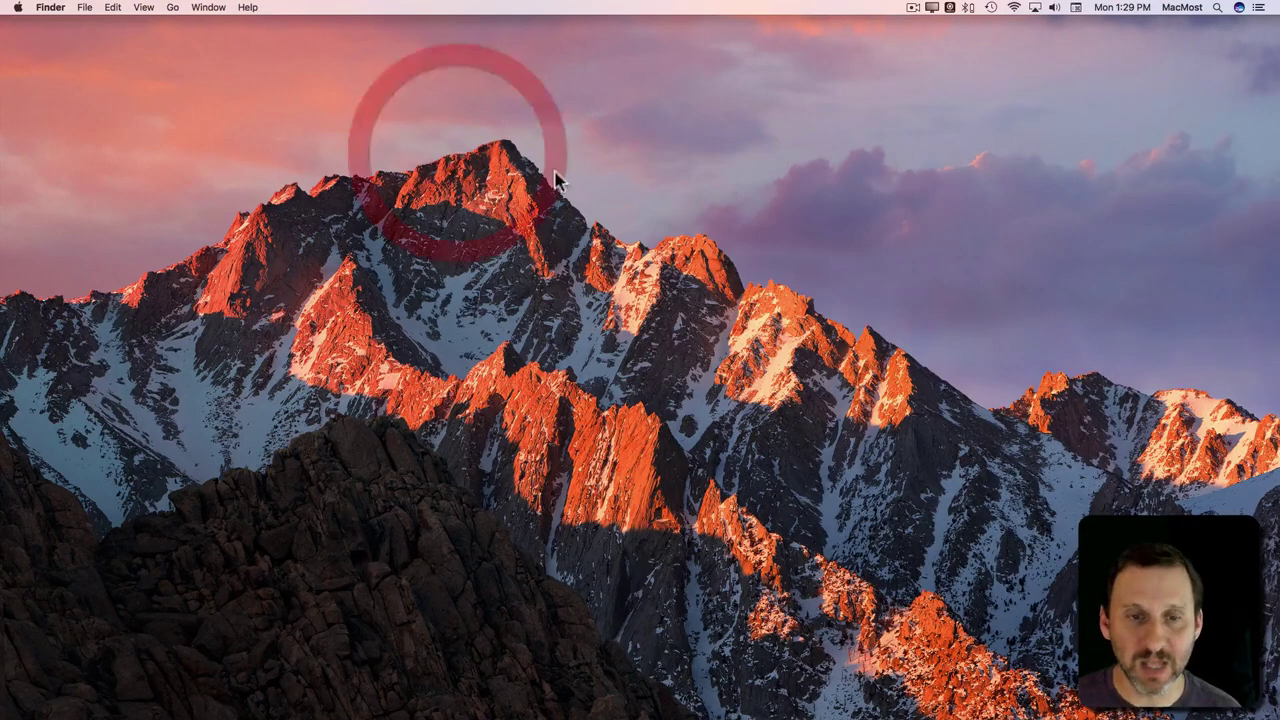
right_click(642, 201)
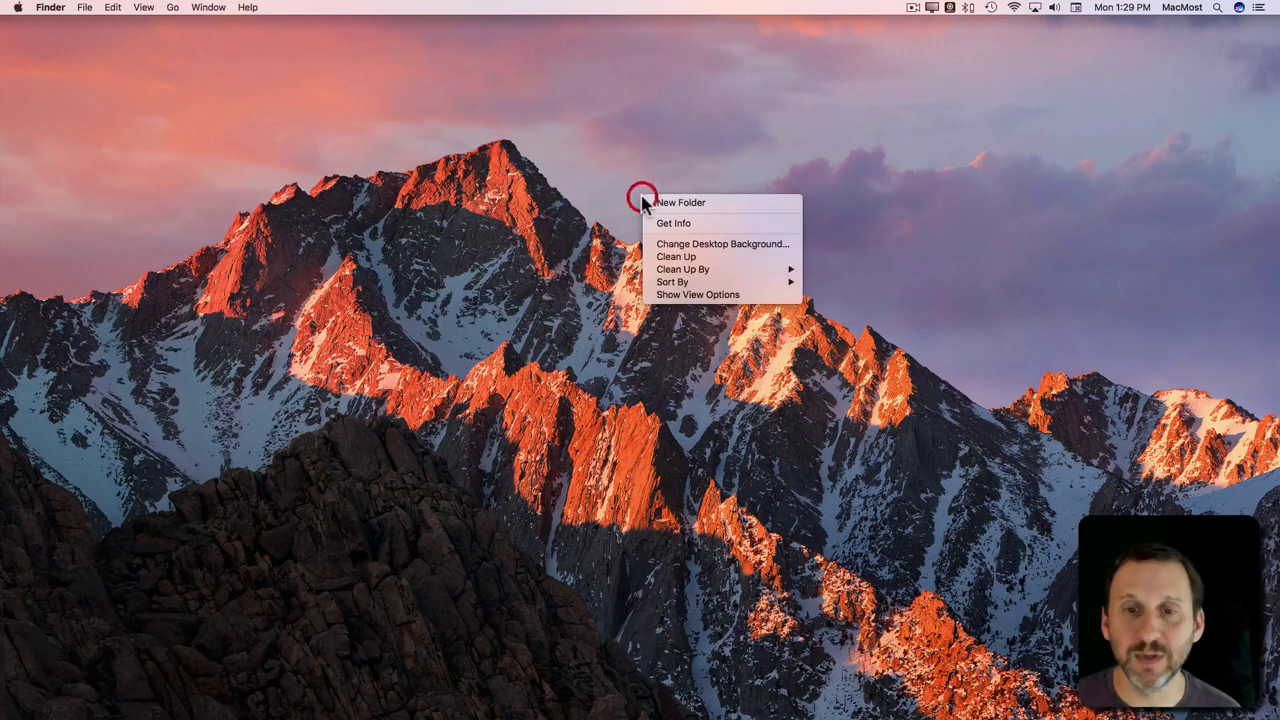
click(678, 245)
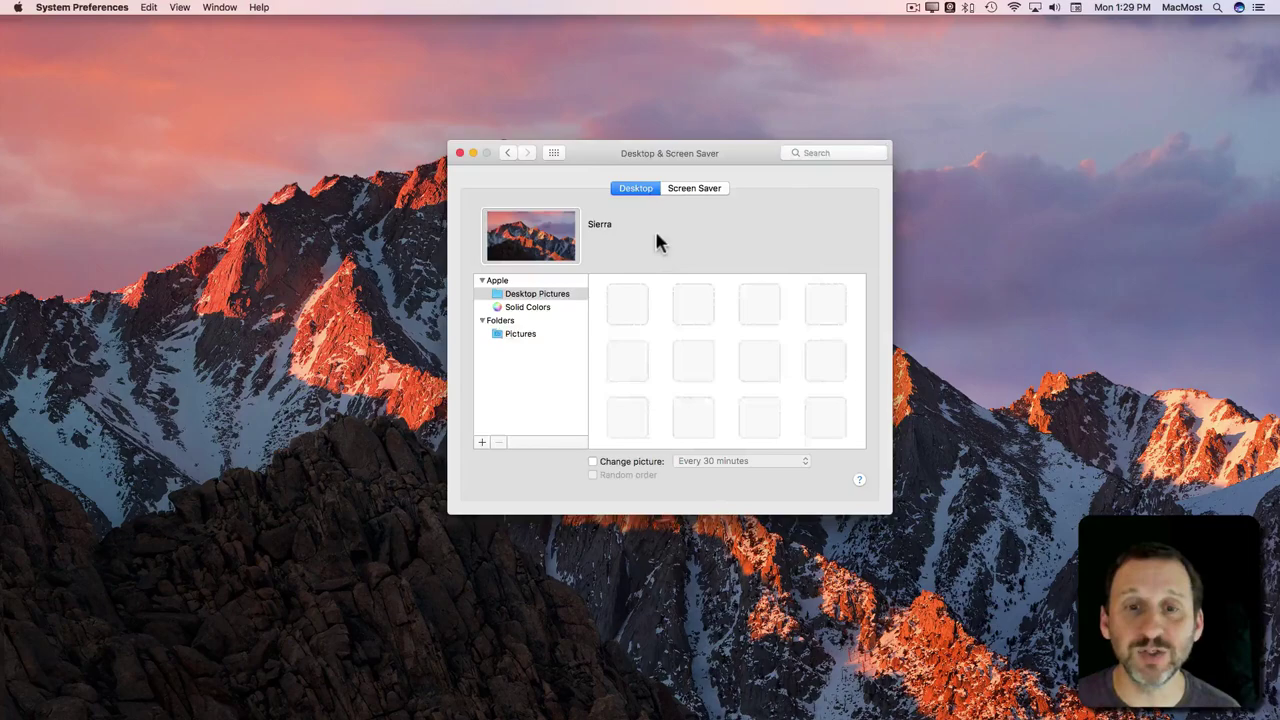